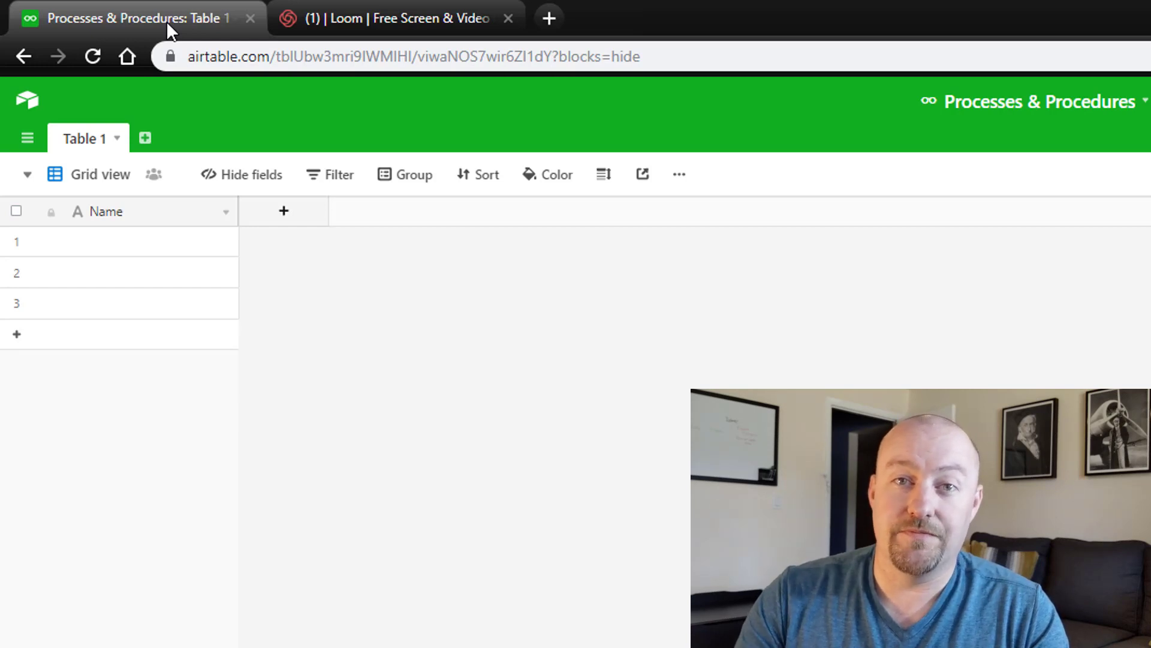
Switch to Loom and bring up the video recorder's recording options, then close them.
{"action": "left_click", "coordinate": [396, 20]}
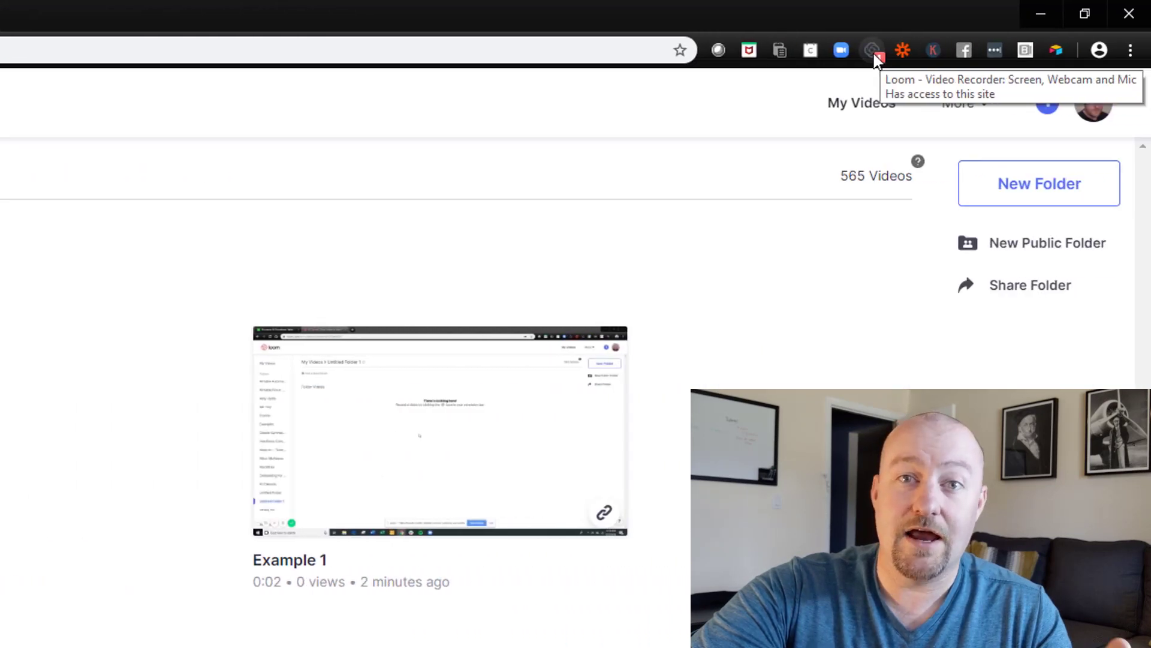
{"action": "left_click", "coordinate": [875, 56]}
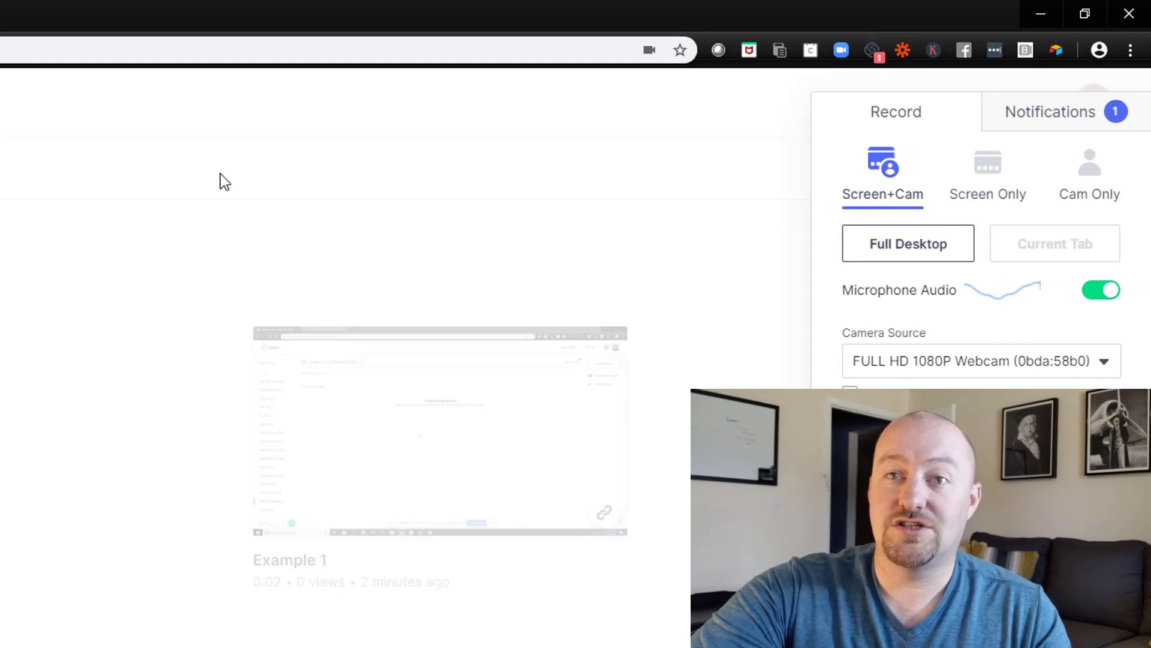
{"action": "left_click", "coordinate": [186, 207]}
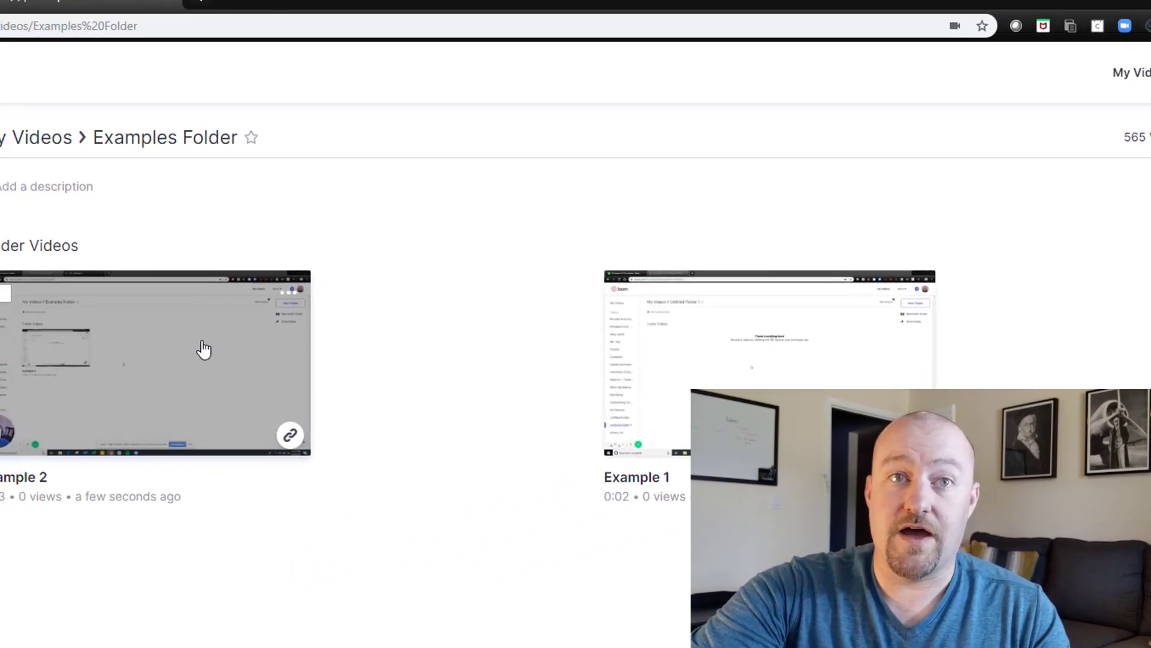
Open the Example 2 video from the Examples Folder and examine its title on the share page.
{"action": "left_click", "coordinate": [237, 336]}
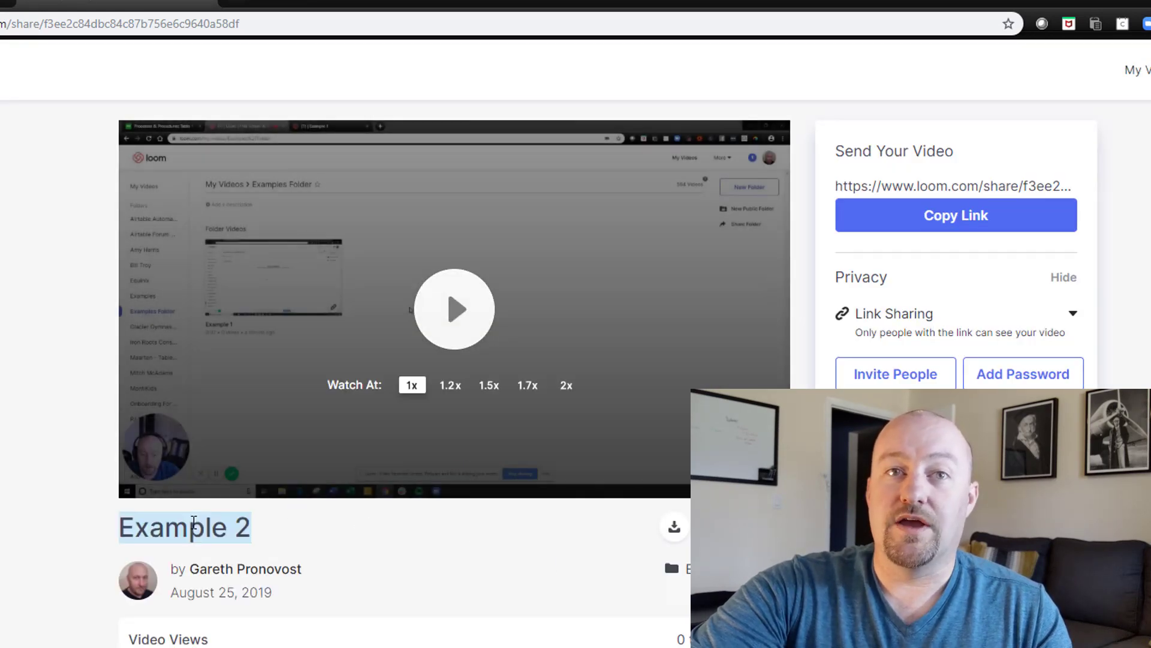
{"action": "triple_click", "coordinate": [195, 527]}
{"action": "left_click", "coordinate": [47, 506]}
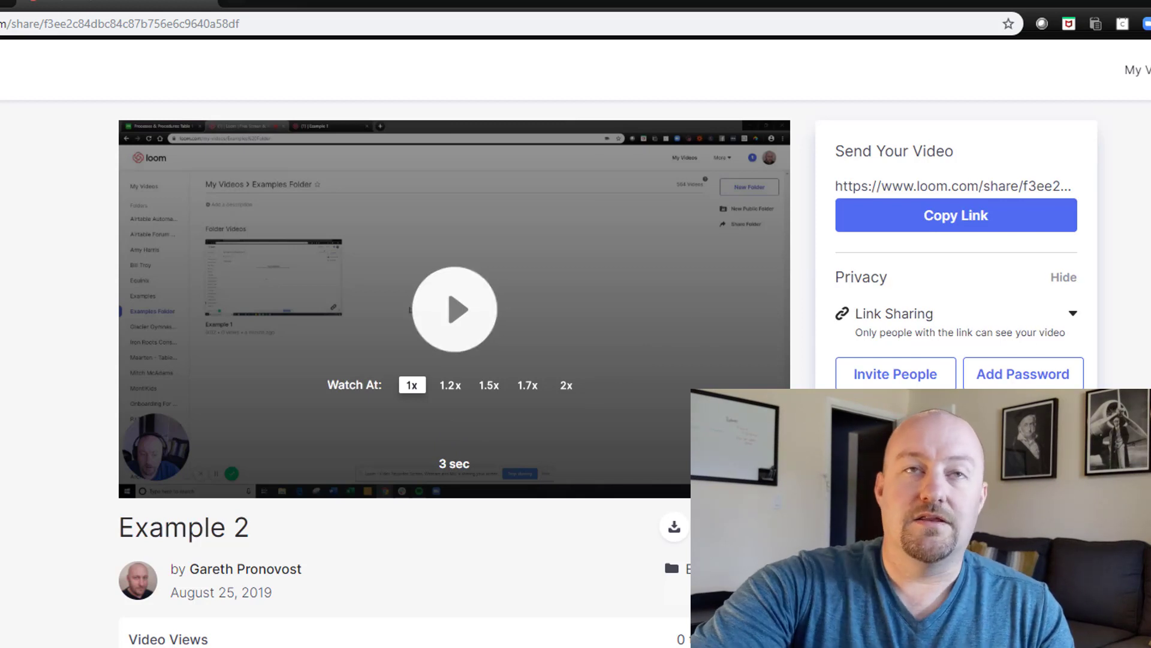
Switch to the Airtable base Processes & Procedures and rename Table 1 as Processes.
{"action": "left_click", "coordinate": [5, 3]}
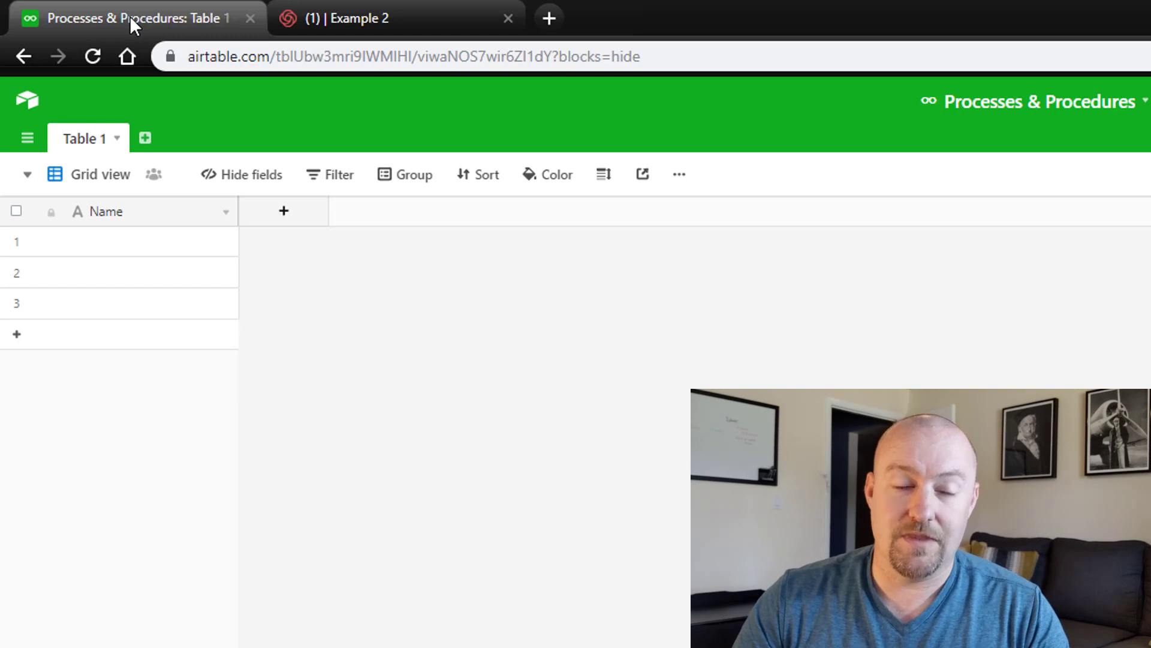
{"action": "double_click", "coordinate": [78, 144]}
{"action": "type", "text": "Proce3"}
{"action": "key", "text": "BackSpace"}
{"action": "type", "text": "sses"}
{"action": "key", "text": "Return"}
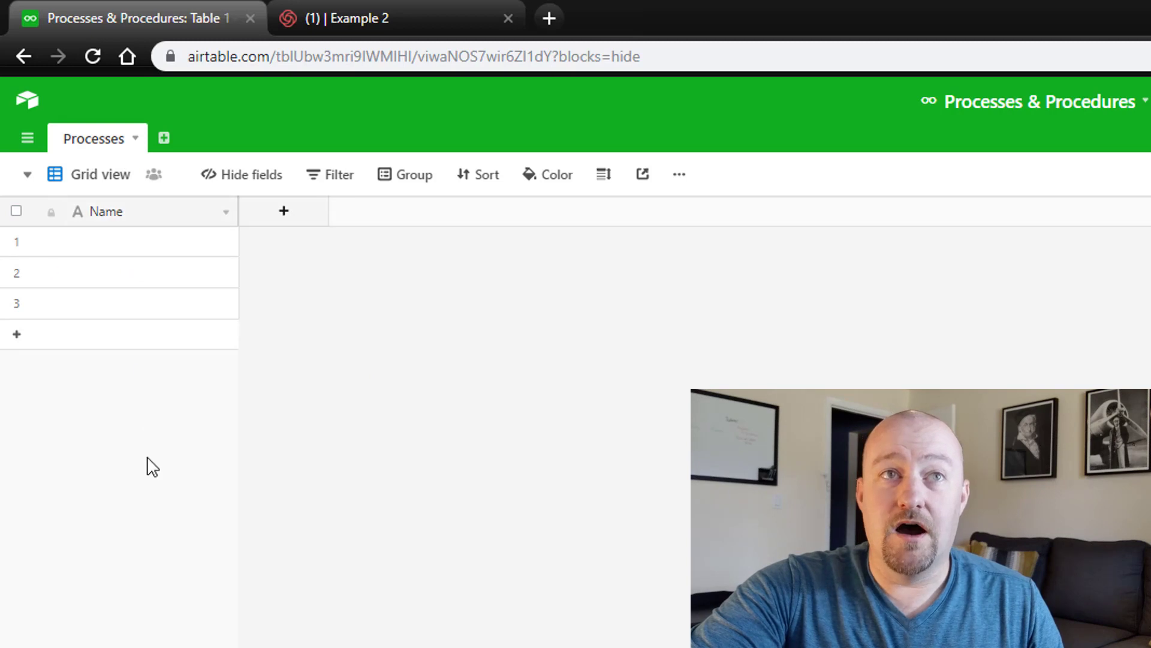
Add a Collaborator field named Person in Charge to the Processes table, with its default options.
{"action": "left_click", "coordinate": [282, 225]}
{"action": "type", "text": "P"}
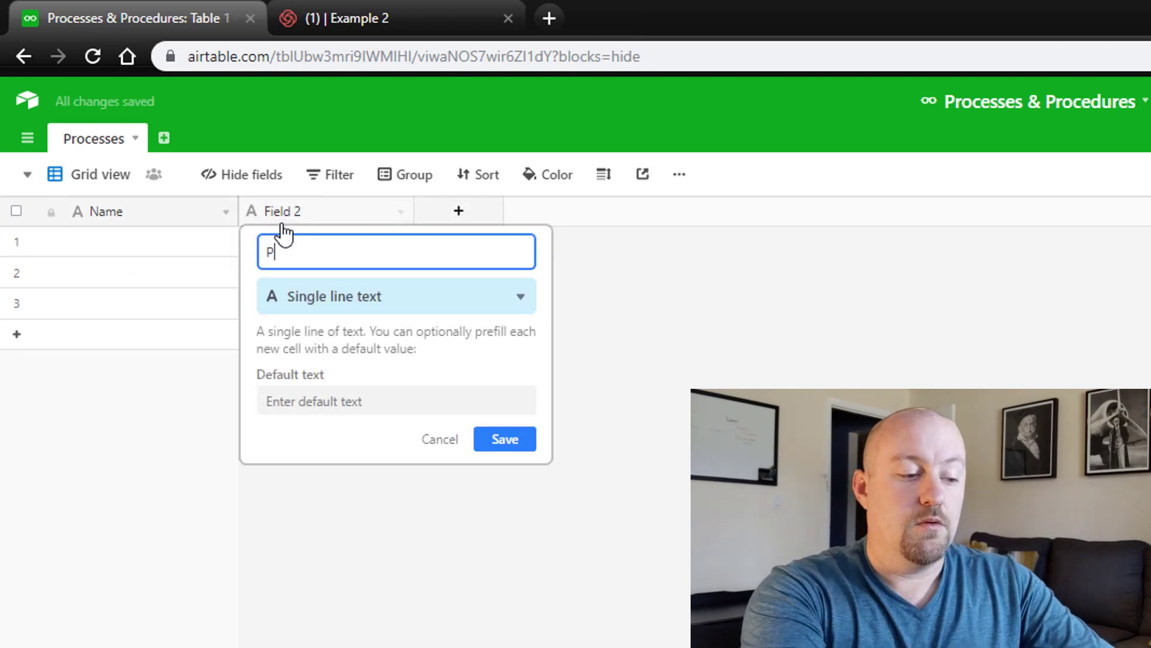
{"action": "type", "text": "esrson in Charge"}
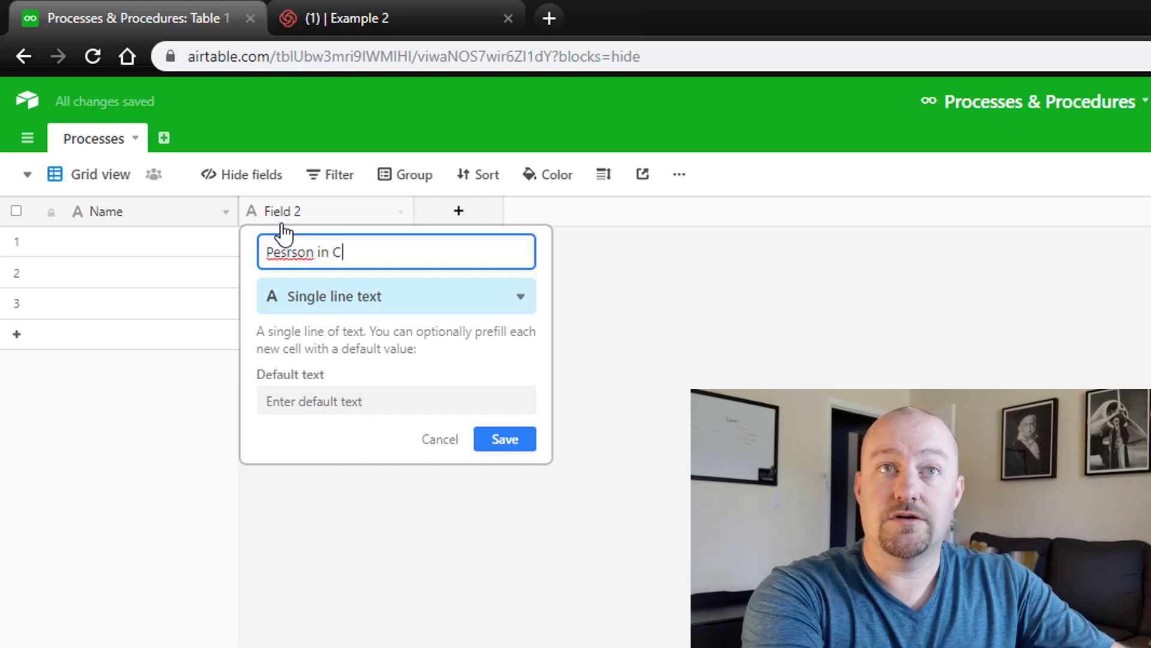
{"action": "left_click", "coordinate": [288, 252]}
{"action": "key", "text": "BackSpace"}
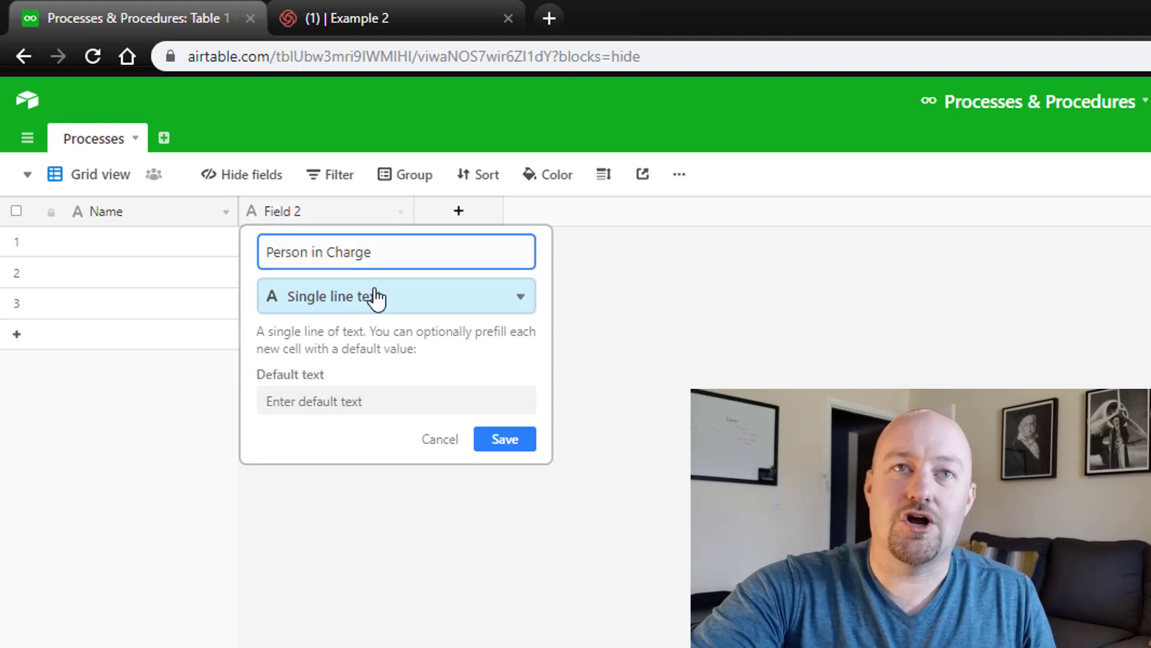
{"action": "left_click", "coordinate": [447, 296]}
{"action": "type", "text": "c"}
{"action": "left_click", "coordinate": [386, 370]}
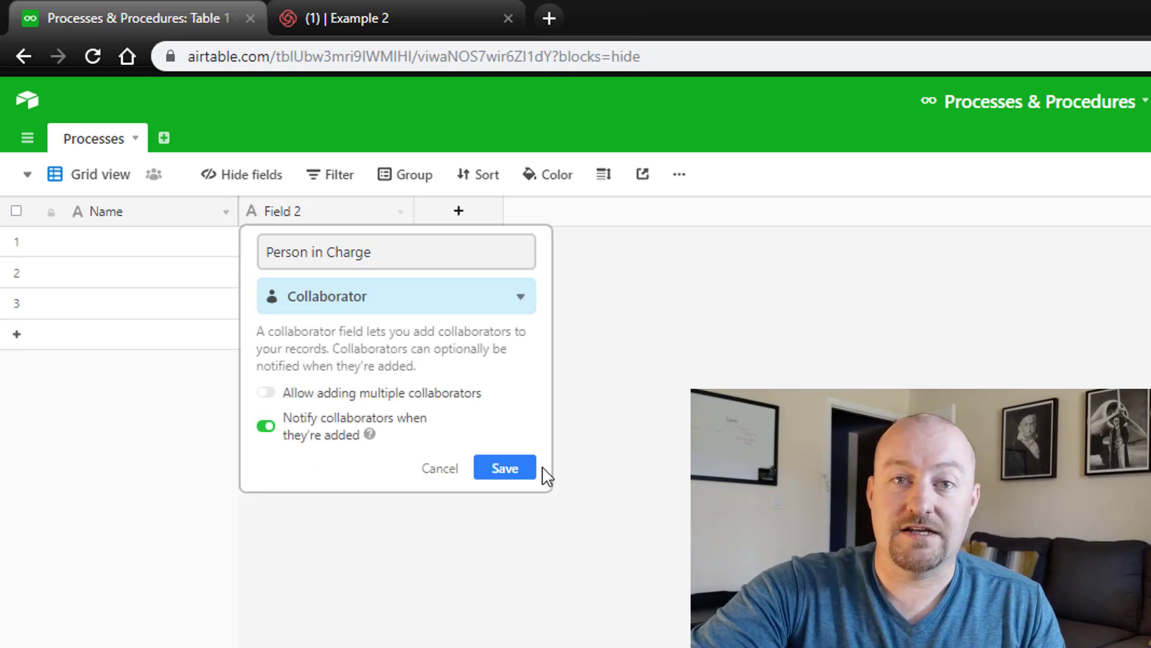
{"action": "left_click", "coordinate": [505, 478]}
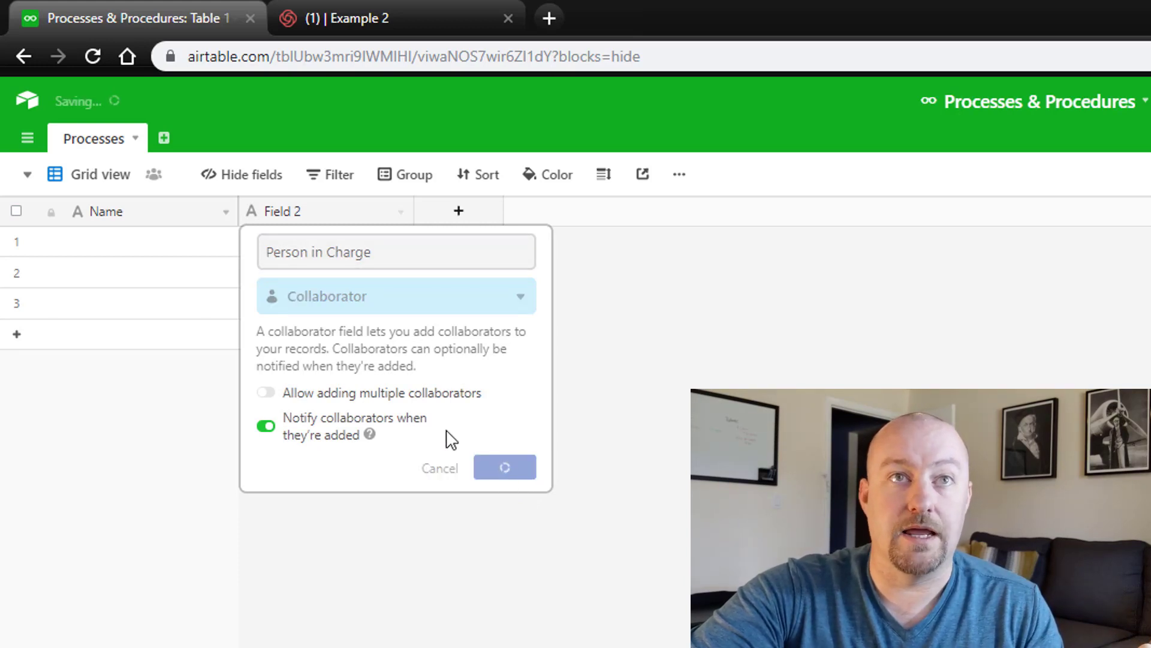
View the available collaborators for the first record's Person in Charge cell without assigning anyone.
{"action": "left_click", "coordinate": [306, 244]}
{"action": "left_click", "coordinate": [306, 250]}
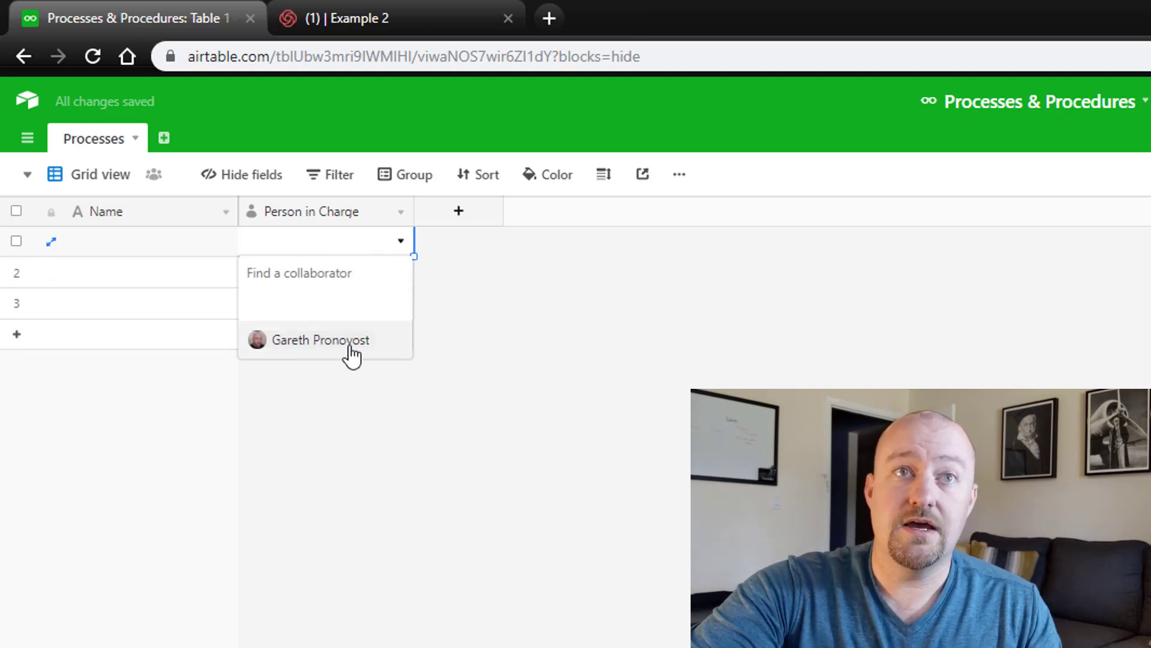
{"action": "left_click", "coordinate": [330, 451]}
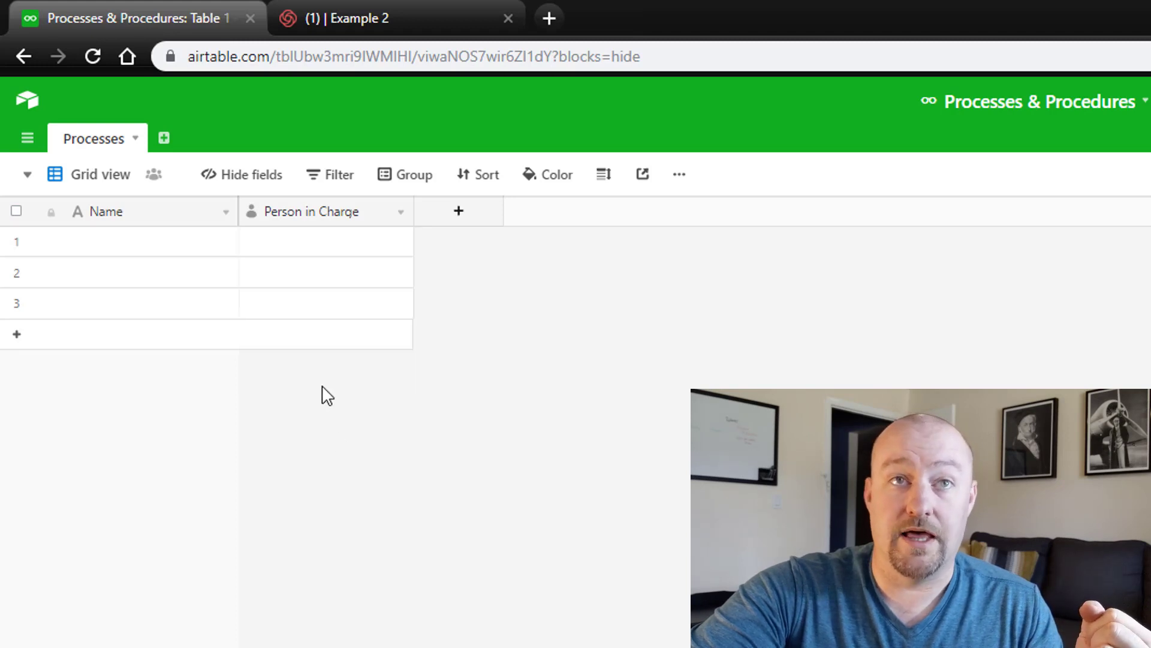
Narrow the Person in Charge column slightly and add a Single select field named Department with no predefined options.
{"action": "left_click_drag", "start_coordinate": [414, 217], "coordinate": [401, 217]}
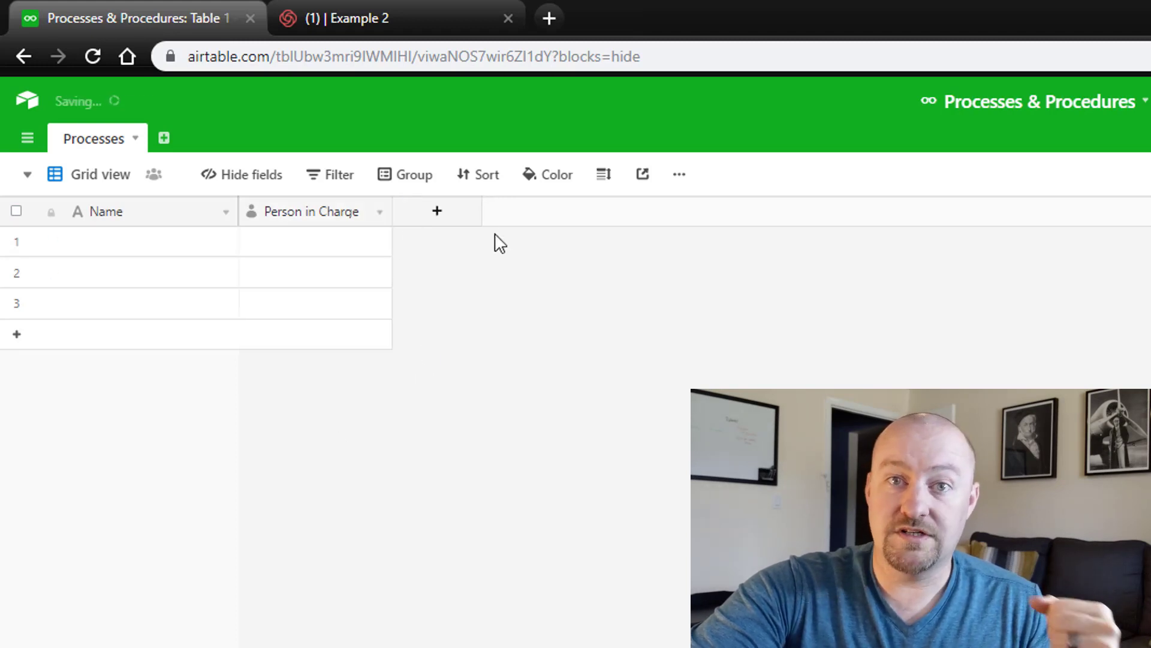
{"action": "left_click", "coordinate": [465, 224]}
{"action": "type", "text": "Dpe"}
{"action": "key", "text": "BackSpace"}
{"action": "key", "text": "BackSpace"}
{"action": "type", "text": "epartment"}
{"action": "key", "text": "Tab"}
{"action": "type", "text": "sing"}
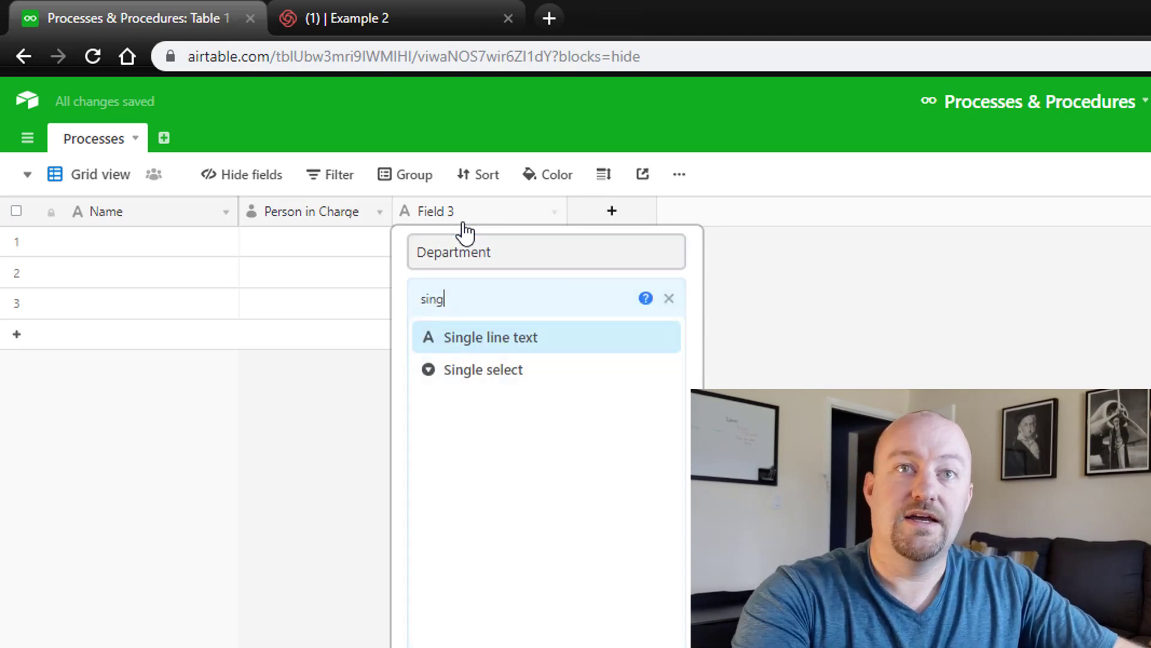
{"action": "key", "text": "Down"}
{"action": "key", "text": "Return"}
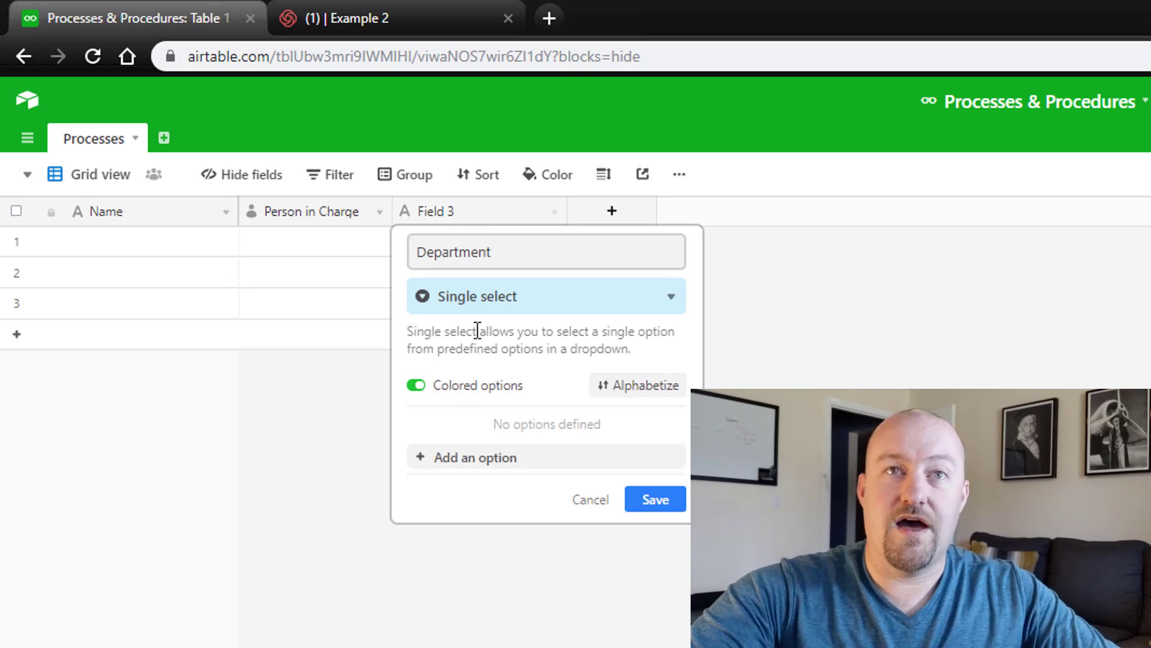
{"action": "left_click", "coordinate": [668, 507]}
Fill the Department cells of the three records with new options Finance, Accounting and Human Resources, in that order.
{"action": "left_click", "coordinate": [458, 251]}
{"action": "type", "text": "Finance"}
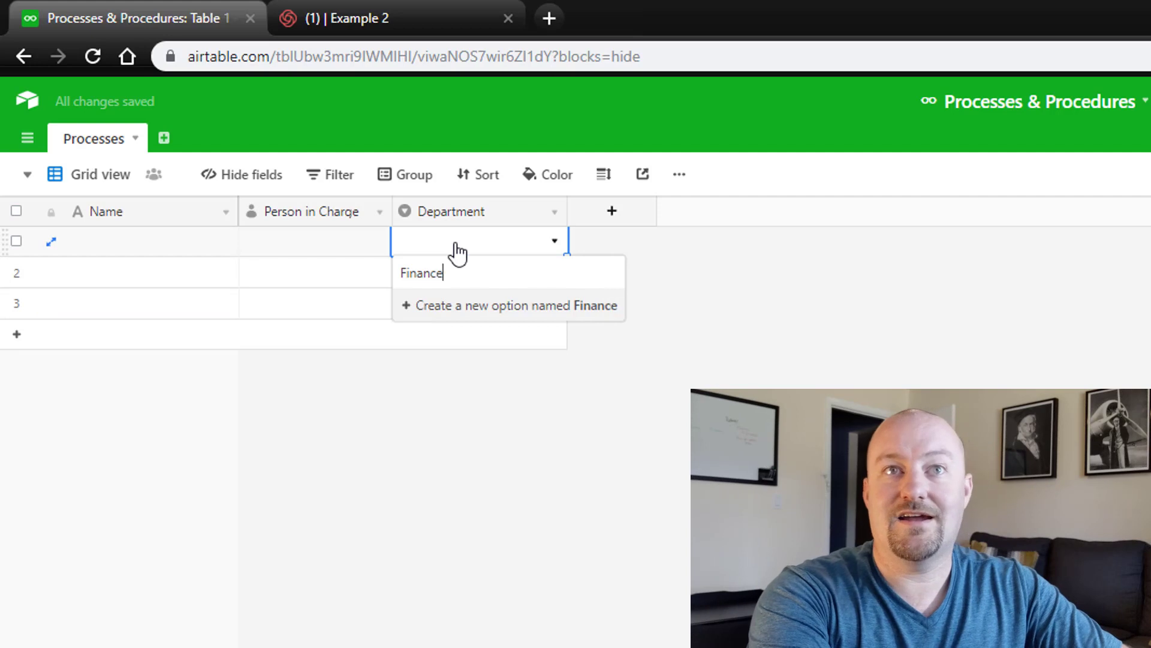
{"action": "key", "text": "Return"}
{"action": "key", "text": "Down"}
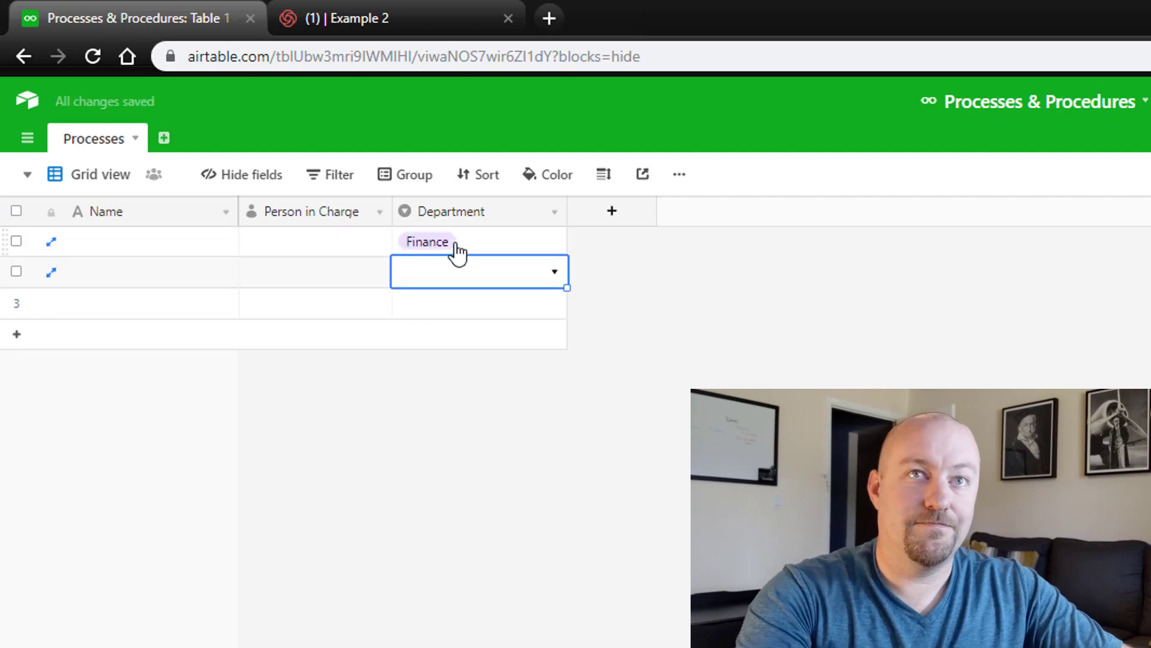
{"action": "type", "text": "Accounting"}
{"action": "key", "text": "Return"}
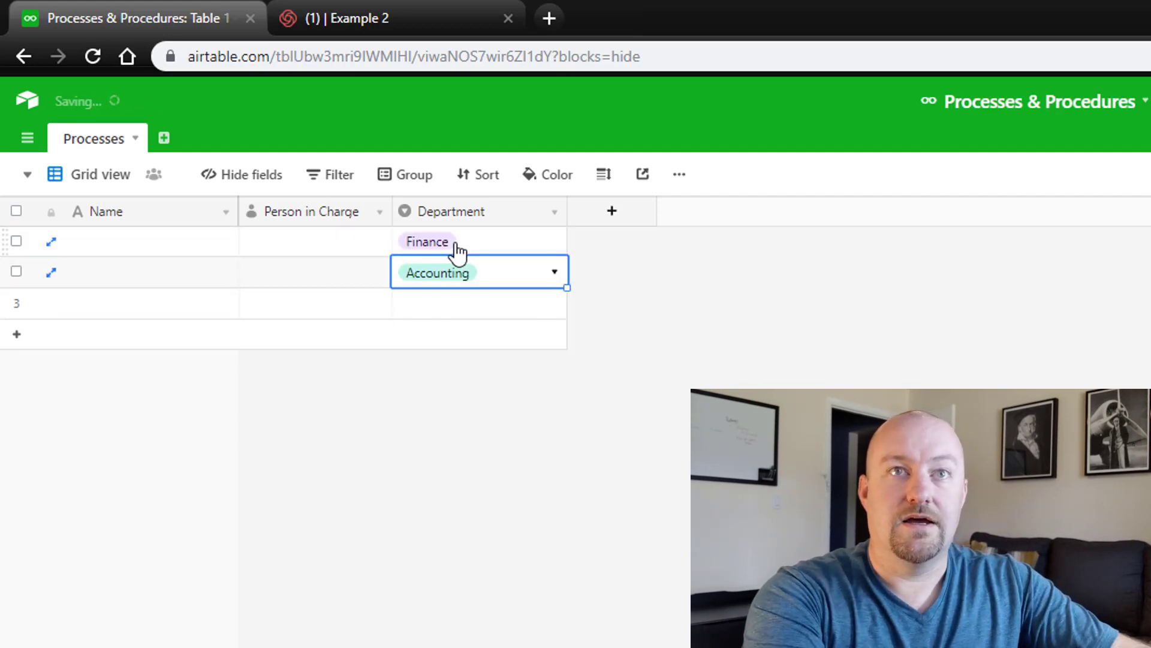
{"action": "key", "text": "Down"}
{"action": "type", "text": "HR"}
{"action": "key", "text": "BackSpace"}
{"action": "type", "text": "uma"}
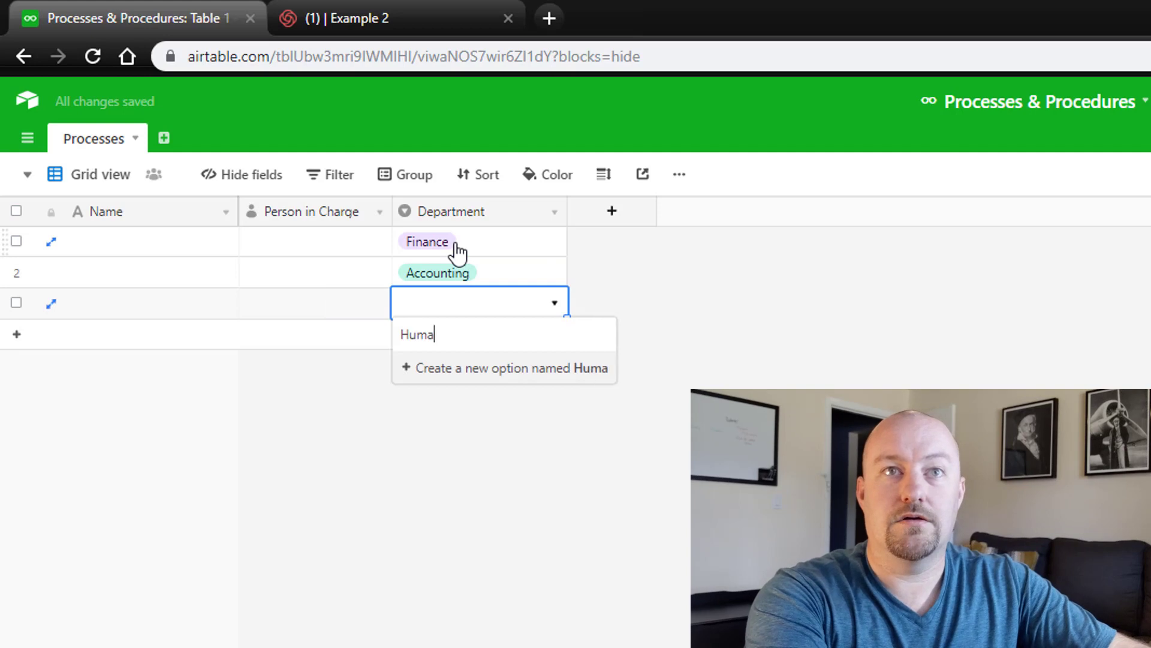
{"action": "type", "text": "n Resources"}
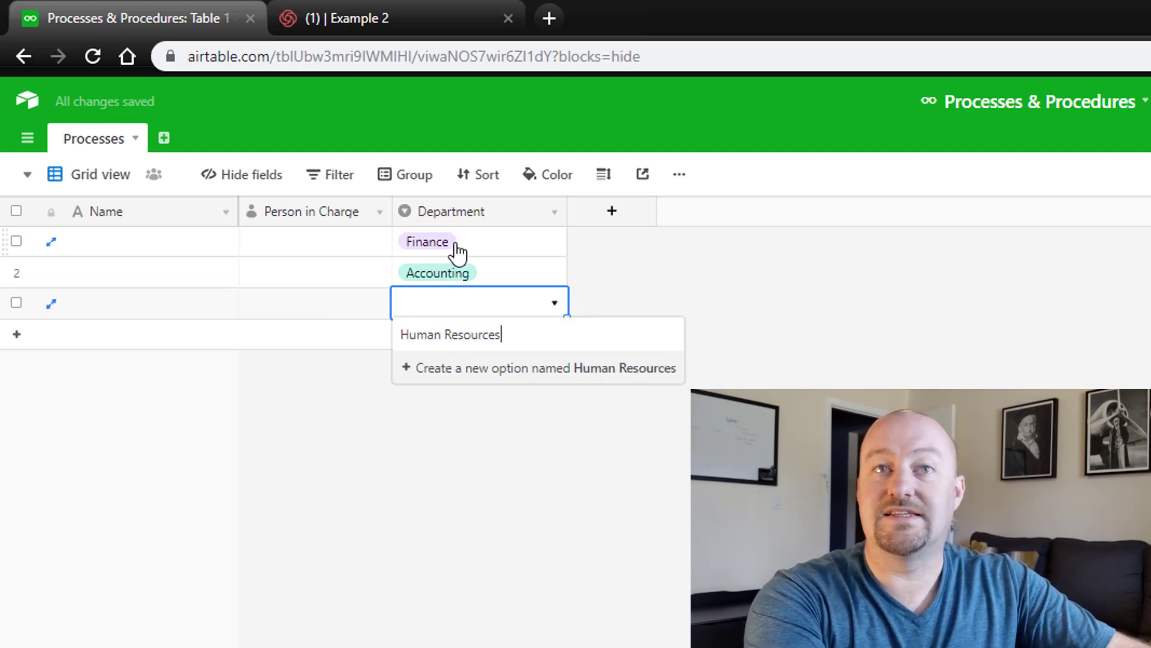
{"action": "key", "text": "Return"}
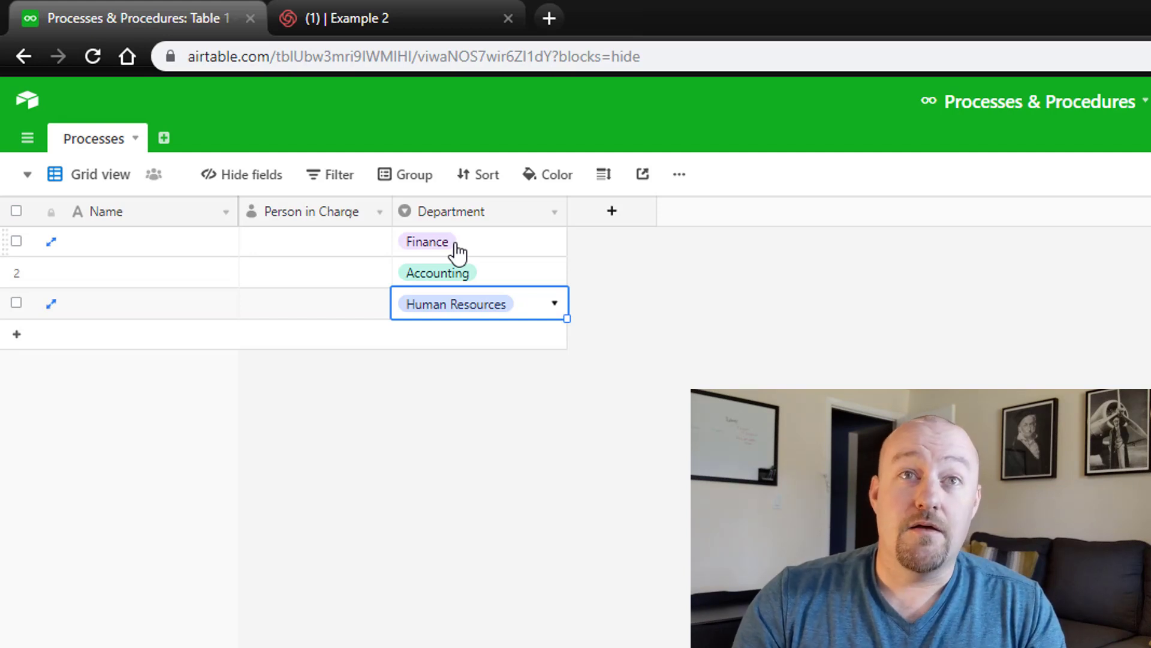
Add a Single select field named Role after Department, with no predefined options.
{"action": "left_click", "coordinate": [612, 213]}
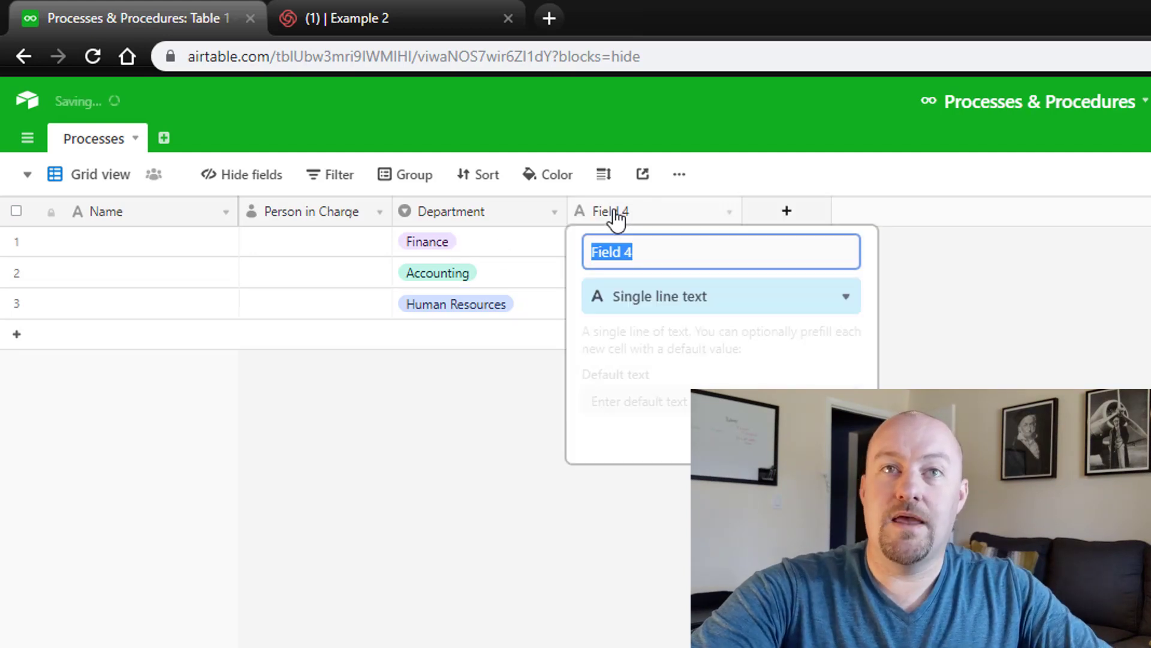
{"action": "type", "text": "Role"}
{"action": "key", "text": "Tab"}
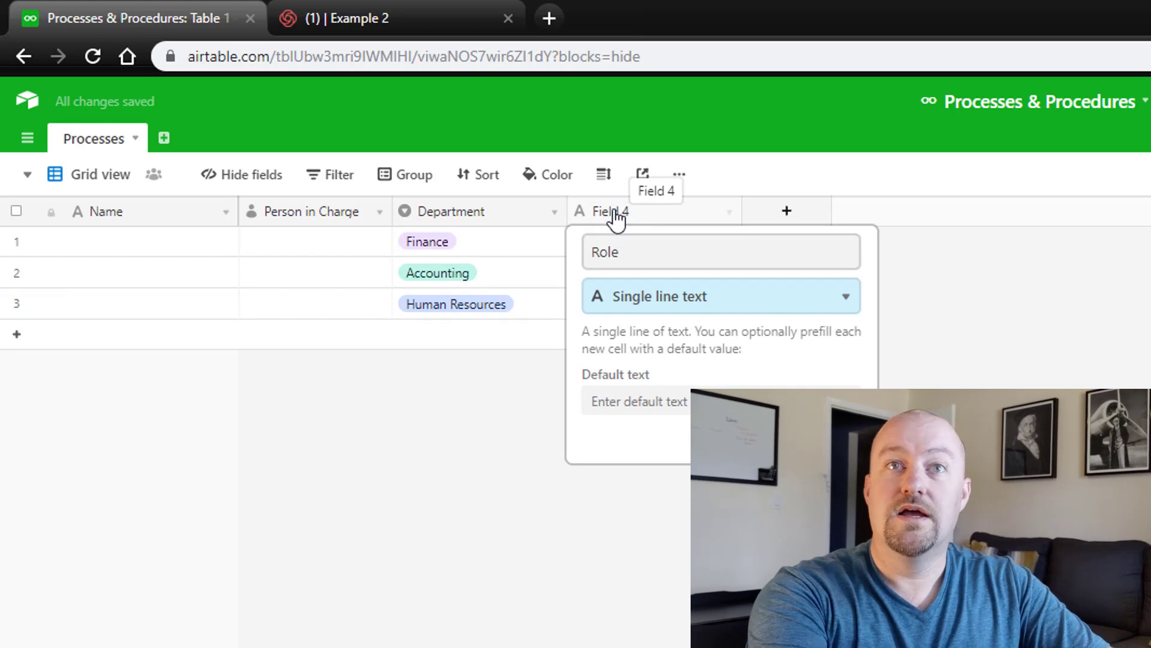
{"action": "key", "text": "Return"}
{"action": "type", "text": "sing"}
{"action": "key", "text": "Down"}
{"action": "key", "text": "Return"}
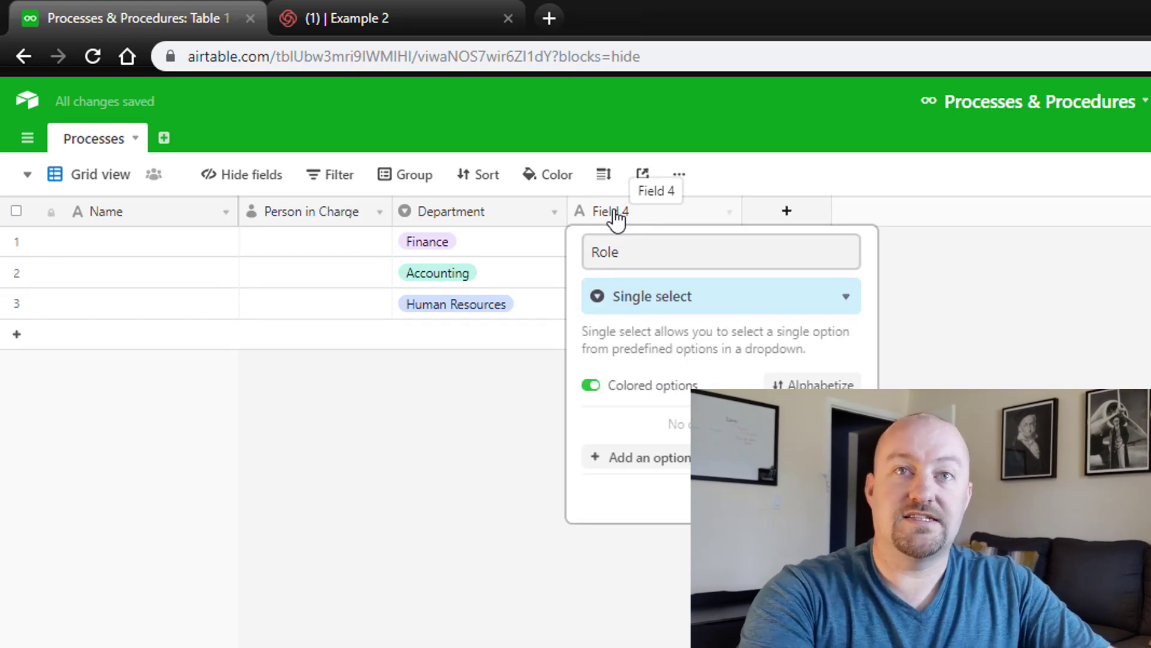
{"action": "key", "text": "Return"}
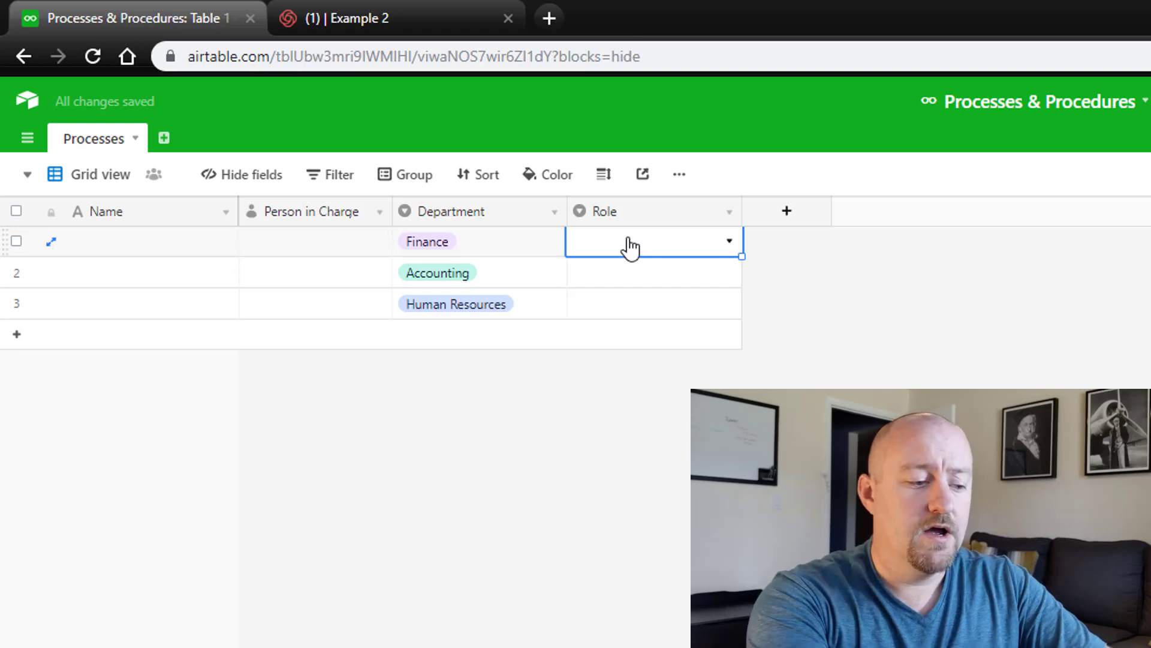
Fill the Role cells of the three records with new options Analyst, Accounts Payable and Hiring Manager, in that order.
{"action": "type", "text": "Ana"}
{"action": "type", "text": "lyst"}
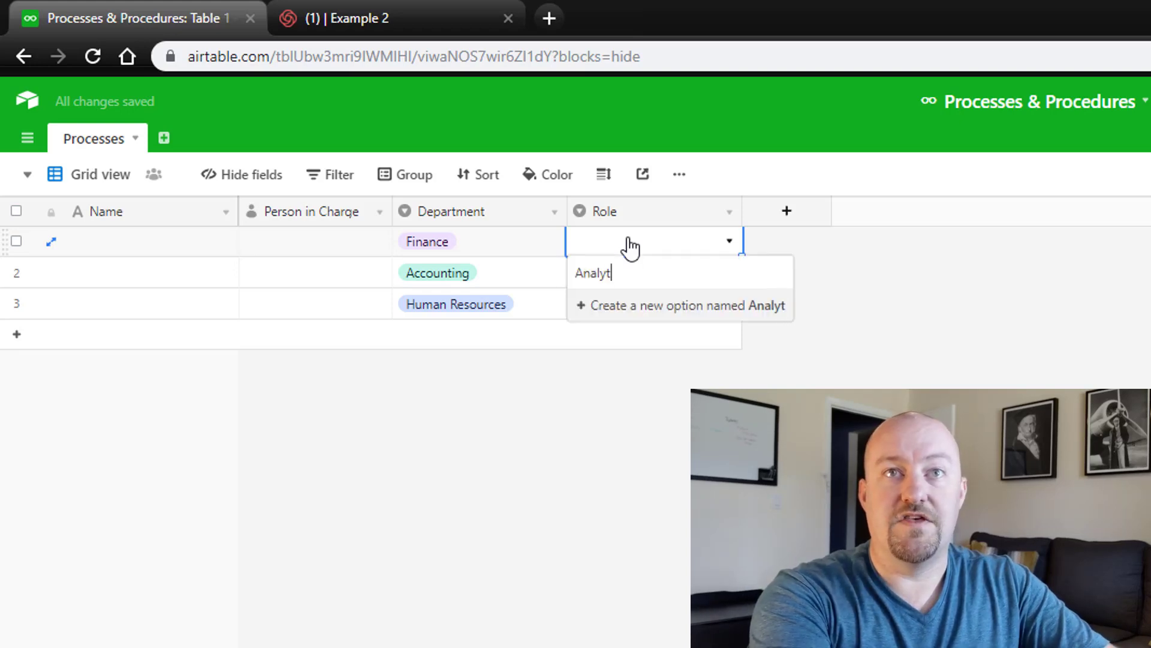
{"action": "key", "text": "Return"}
{"action": "key", "text": "Down"}
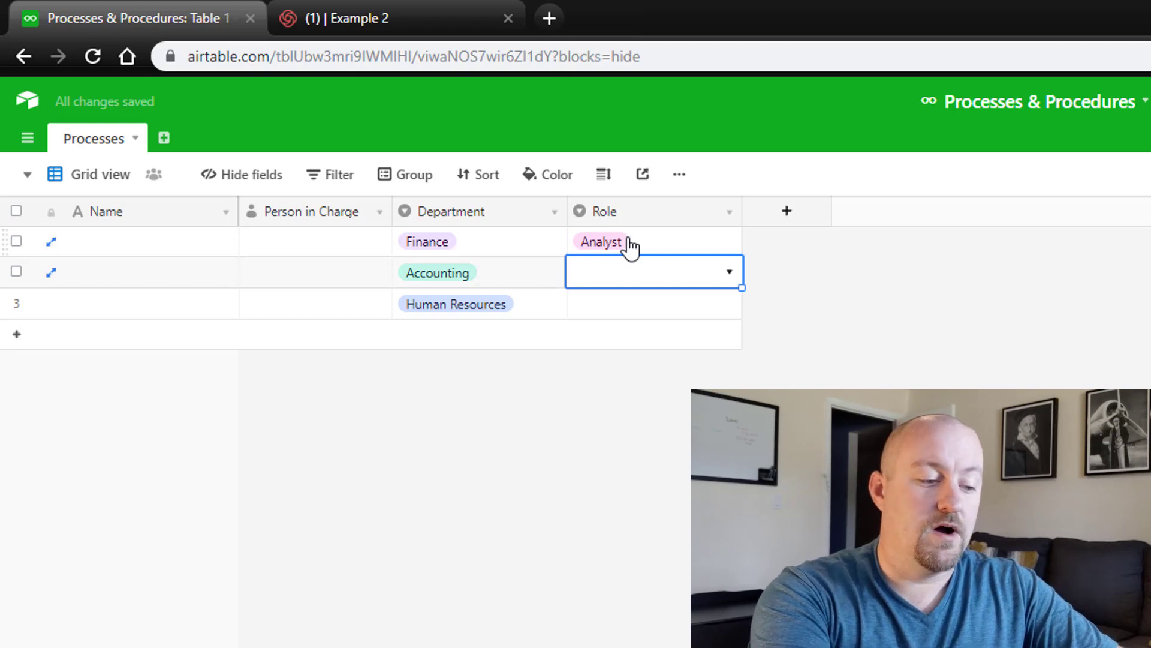
{"action": "type", "text": "Acco"}
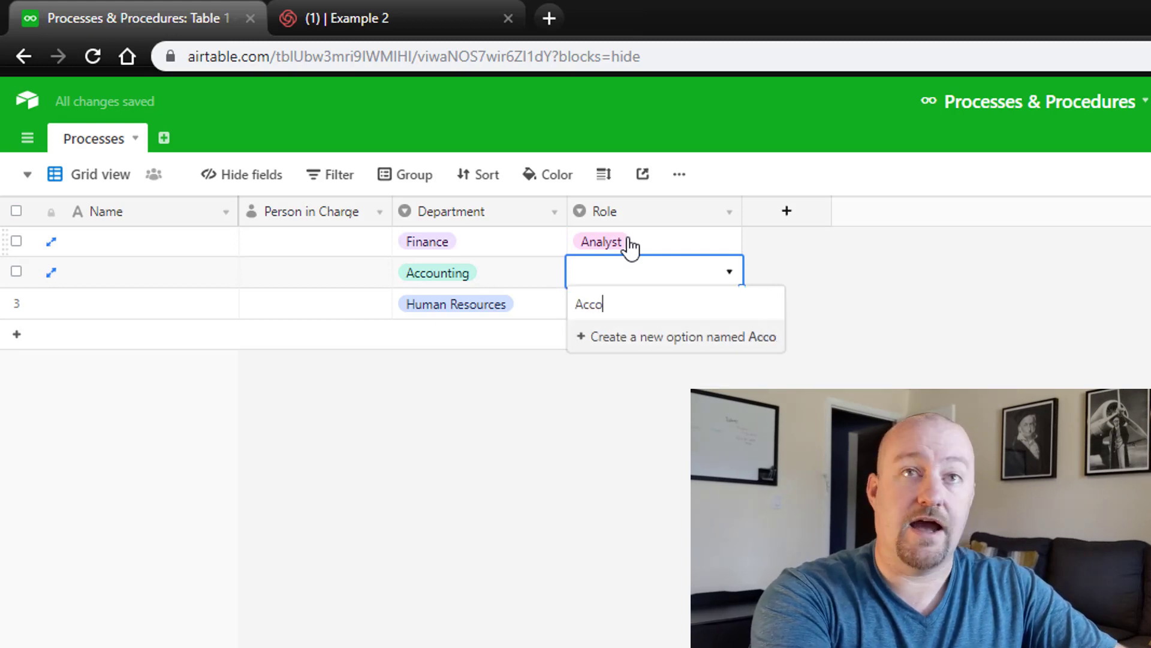
{"action": "type", "text": "unts Payable"}
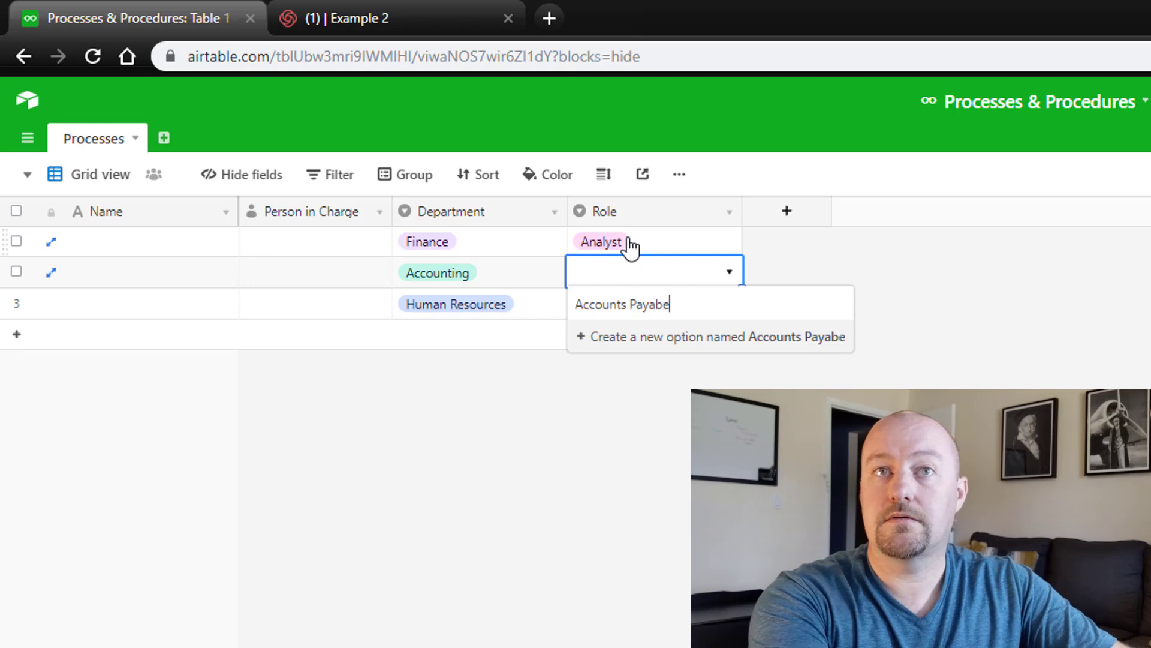
{"action": "key", "text": "Return"}
{"action": "key", "text": "Down"}
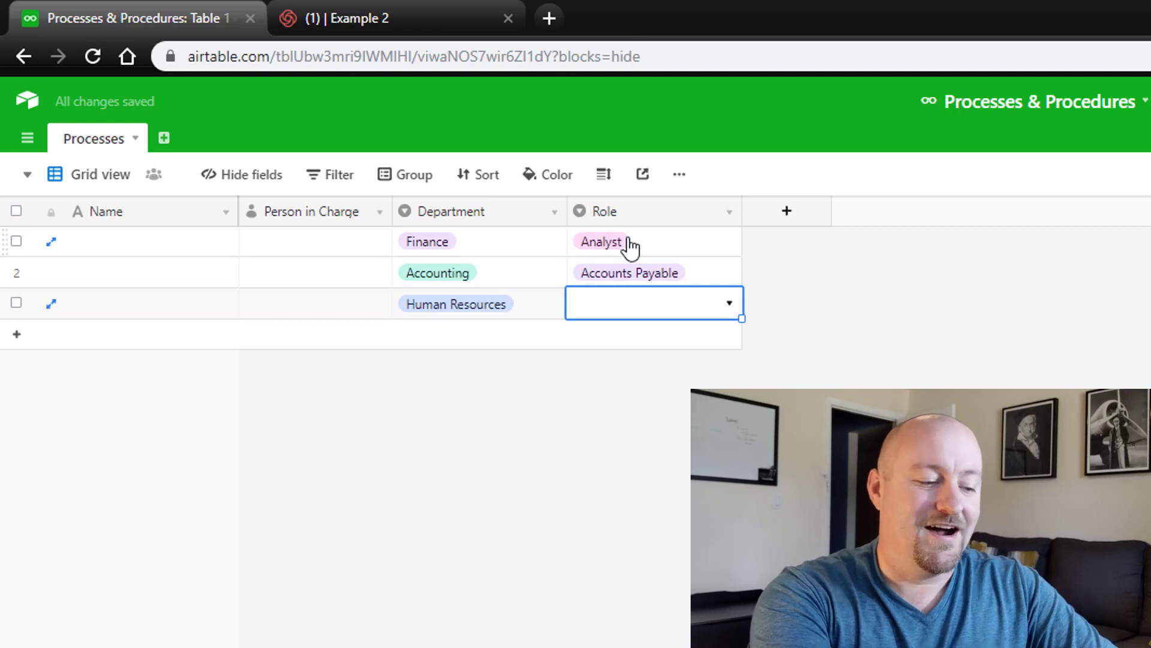
{"action": "type", "text": "Hiring "}
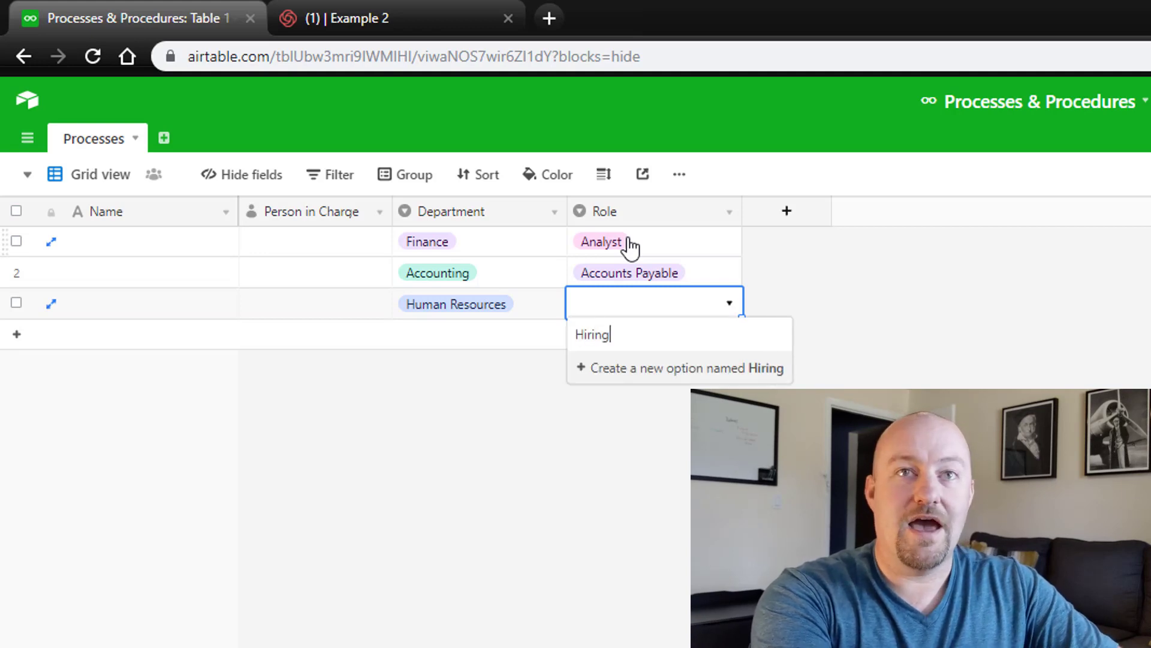
{"action": "type", "text": "Manager"}
{"action": "key", "text": "Return"}
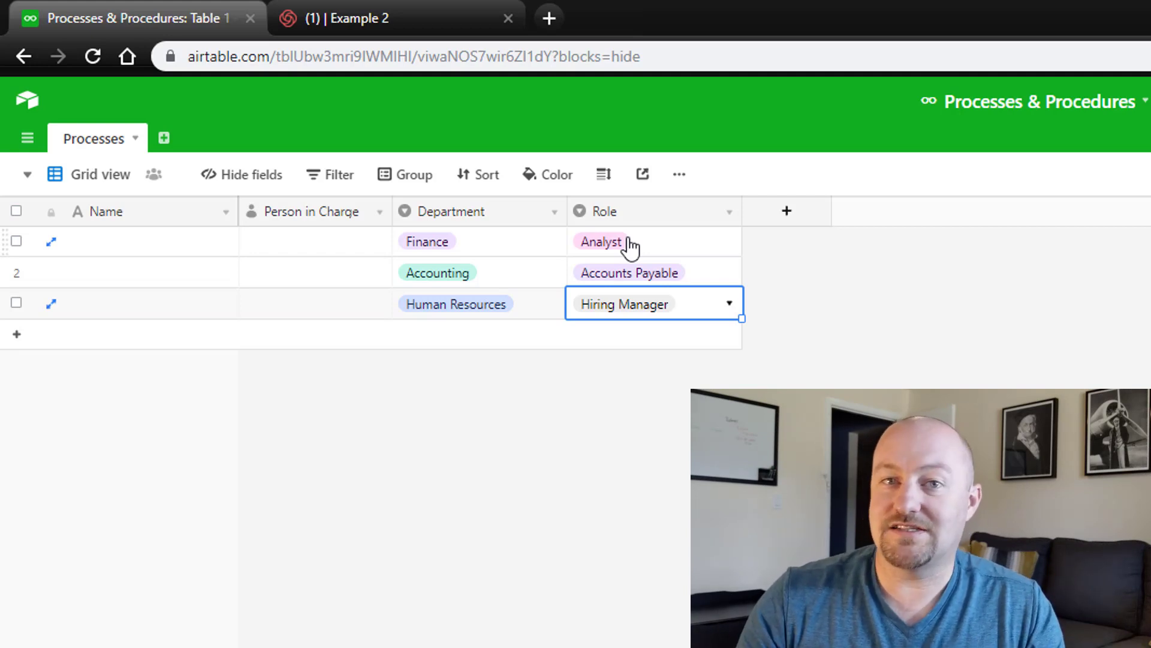
Add a URL field named Link to Tutorial after the Role field.
{"action": "left_click", "coordinate": [780, 216]}
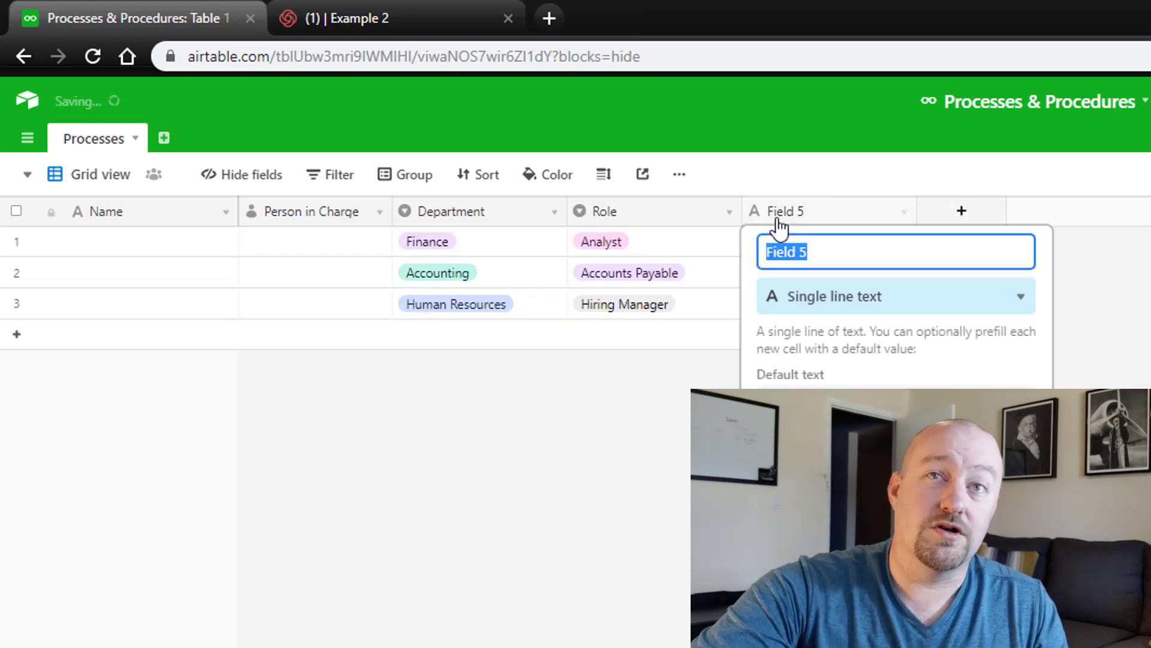
{"action": "type", "text": "Link "}
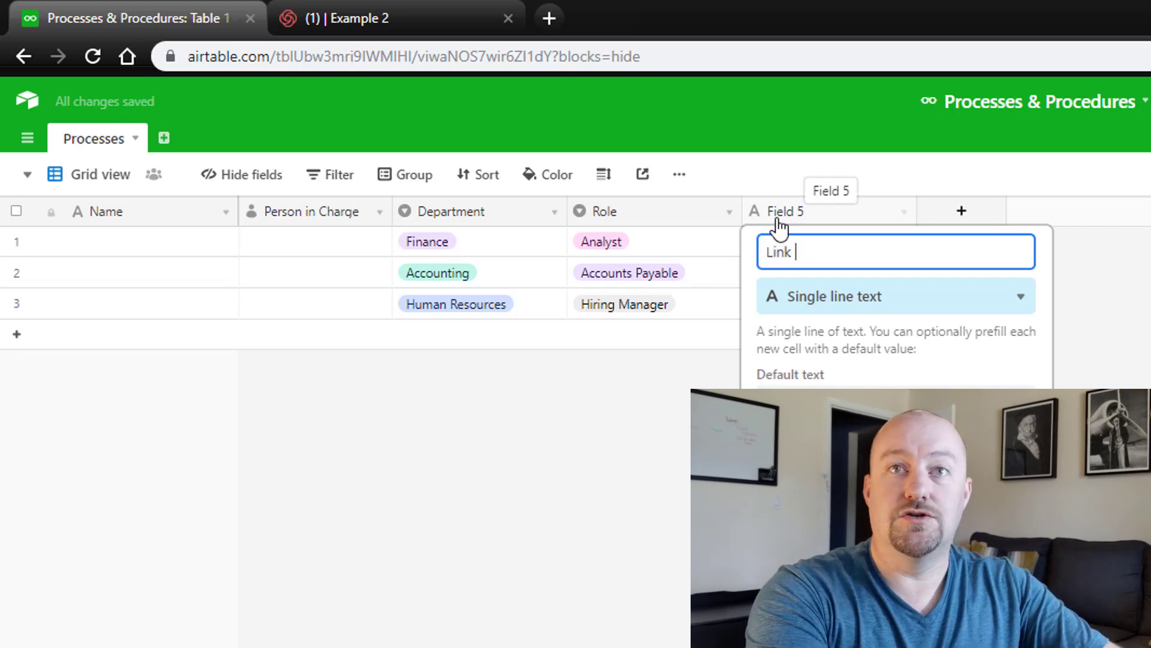
{"action": "type", "text": "to Tutorial"}
{"action": "key", "text": "Tab"}
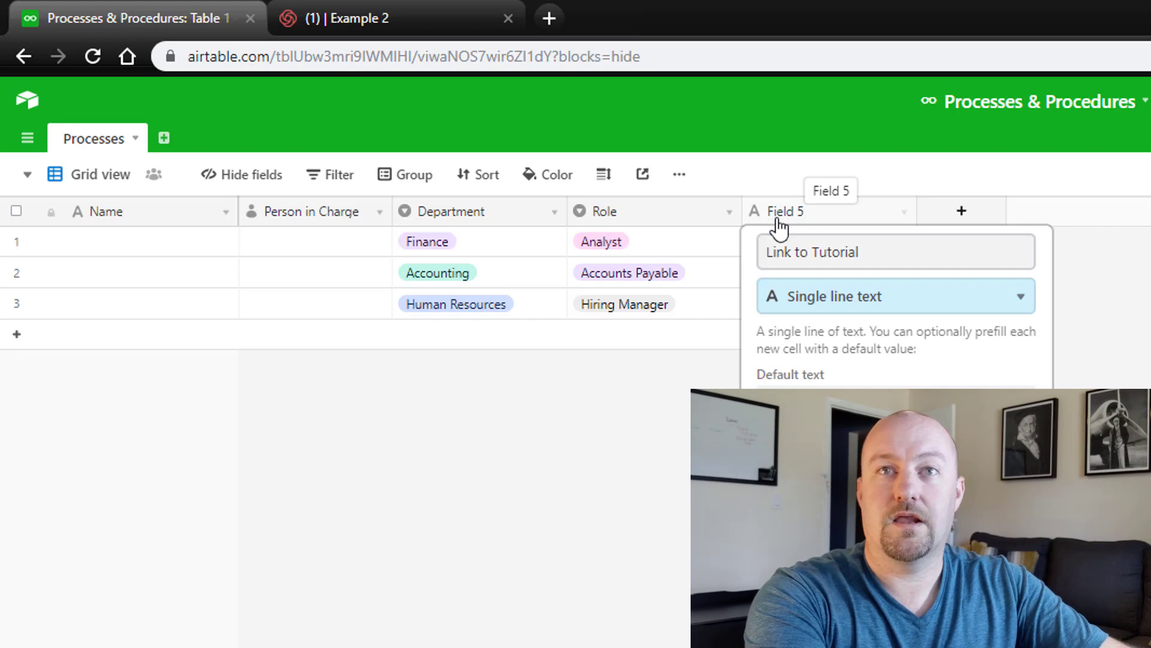
{"action": "type", "text": "url"}
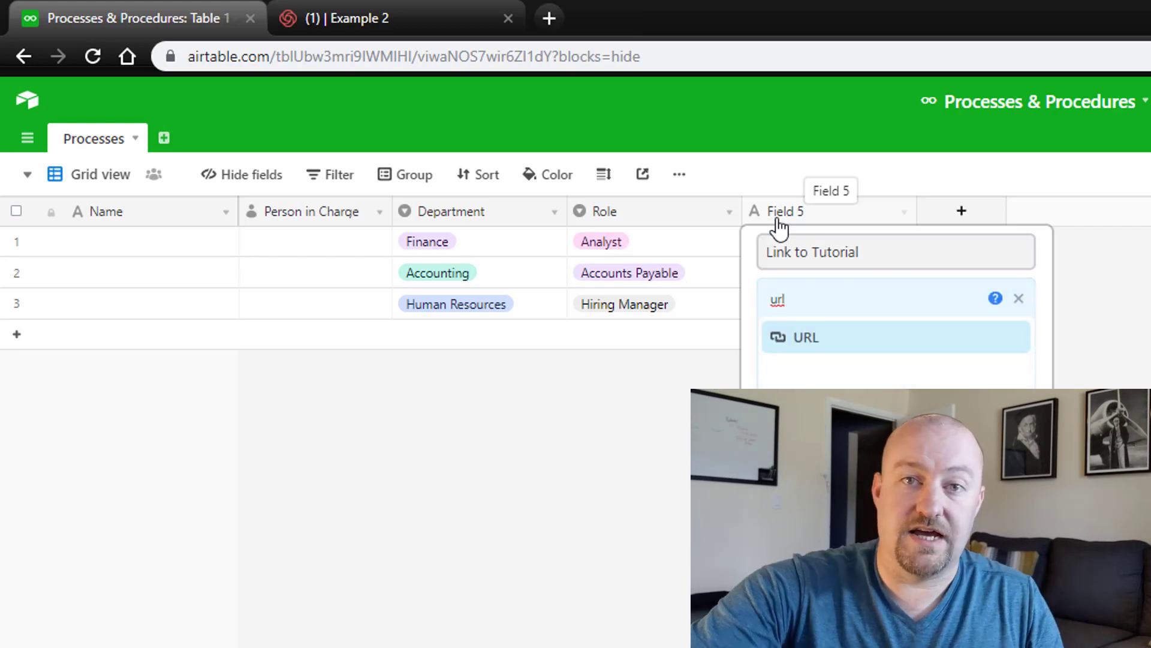
{"action": "left_click", "coordinate": [817, 345]}
{"action": "left_click", "coordinate": [1005, 383]}
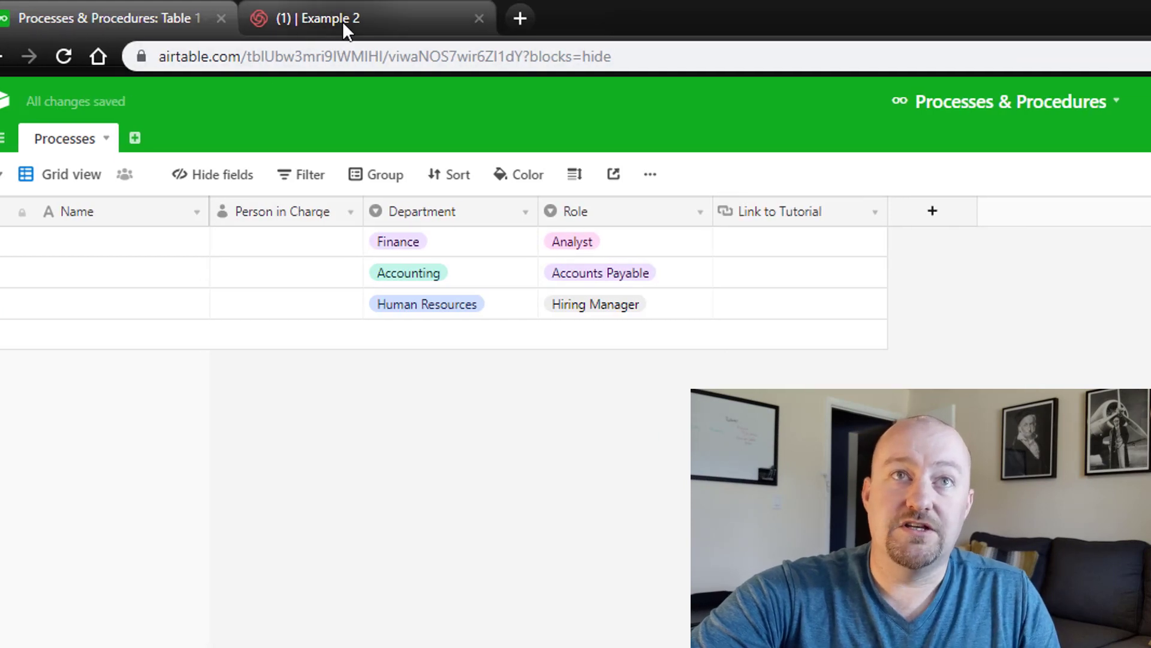
Copy the share link of the Example 2 video in Loom and paste it into the Accounting record's Link to Tutorial cell in Airtable.
{"action": "left_click", "coordinate": [353, 20]}
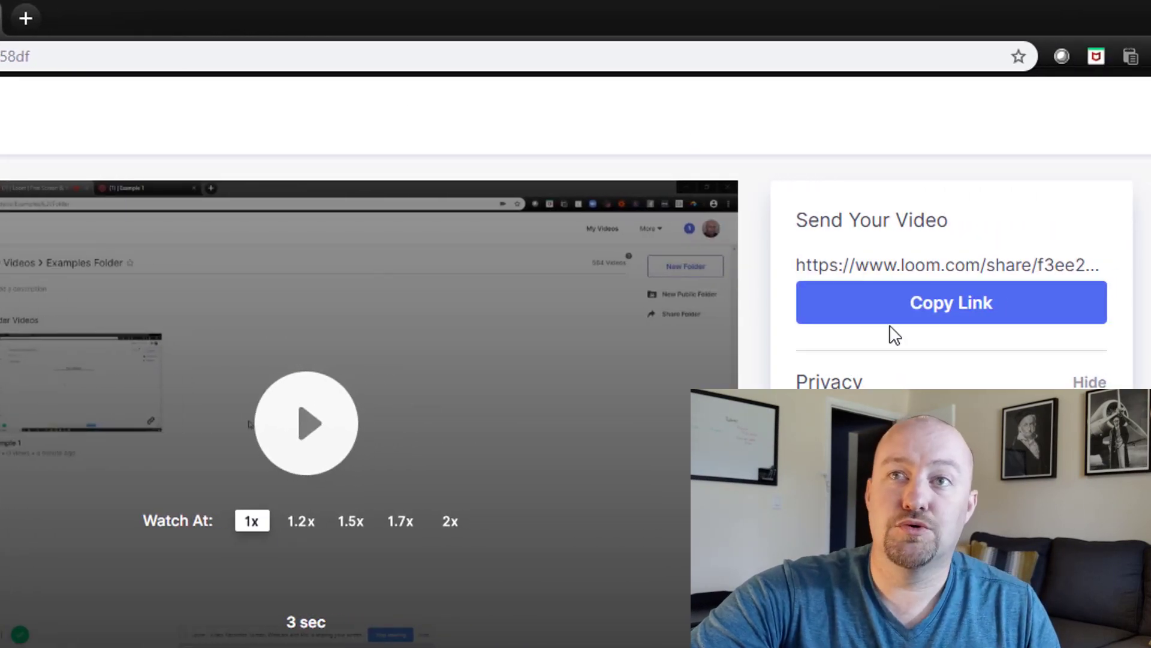
{"action": "left_click", "coordinate": [926, 321]}
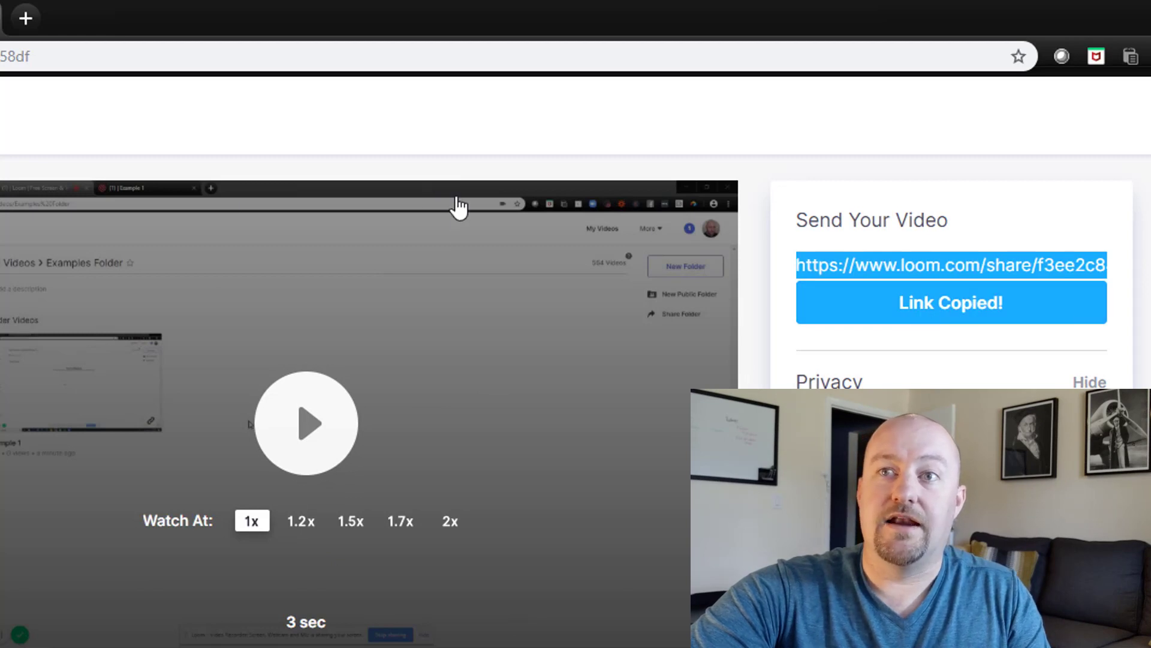
{"action": "key", "text": "ctrl+shift+Tab"}
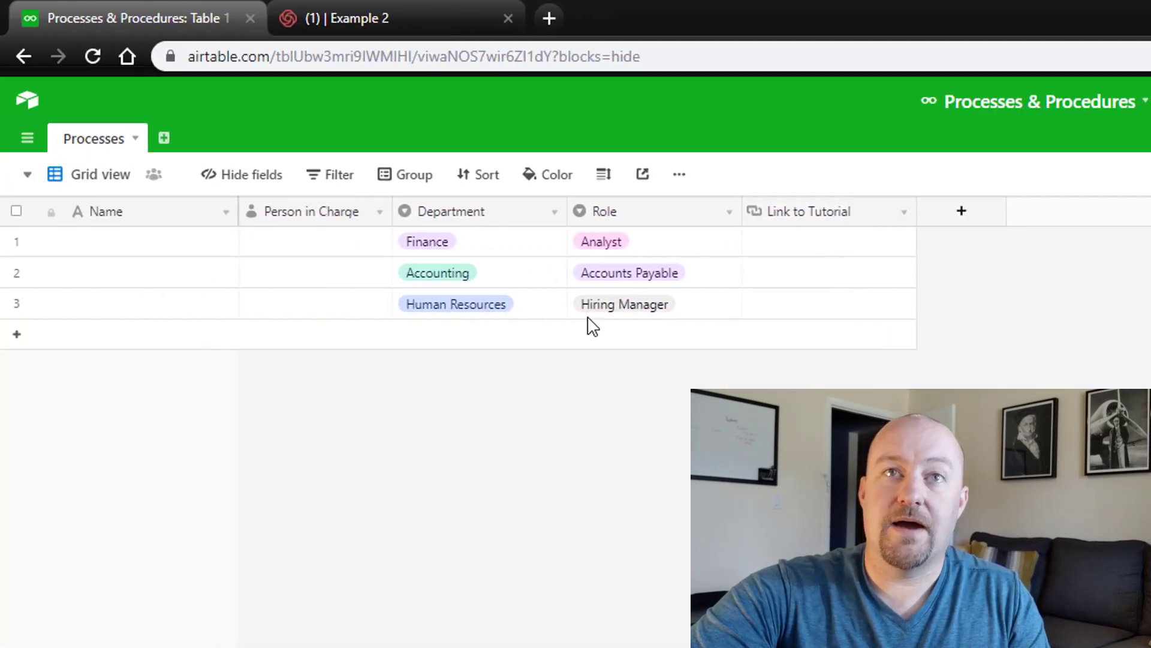
{"action": "left_click", "coordinate": [813, 278]}
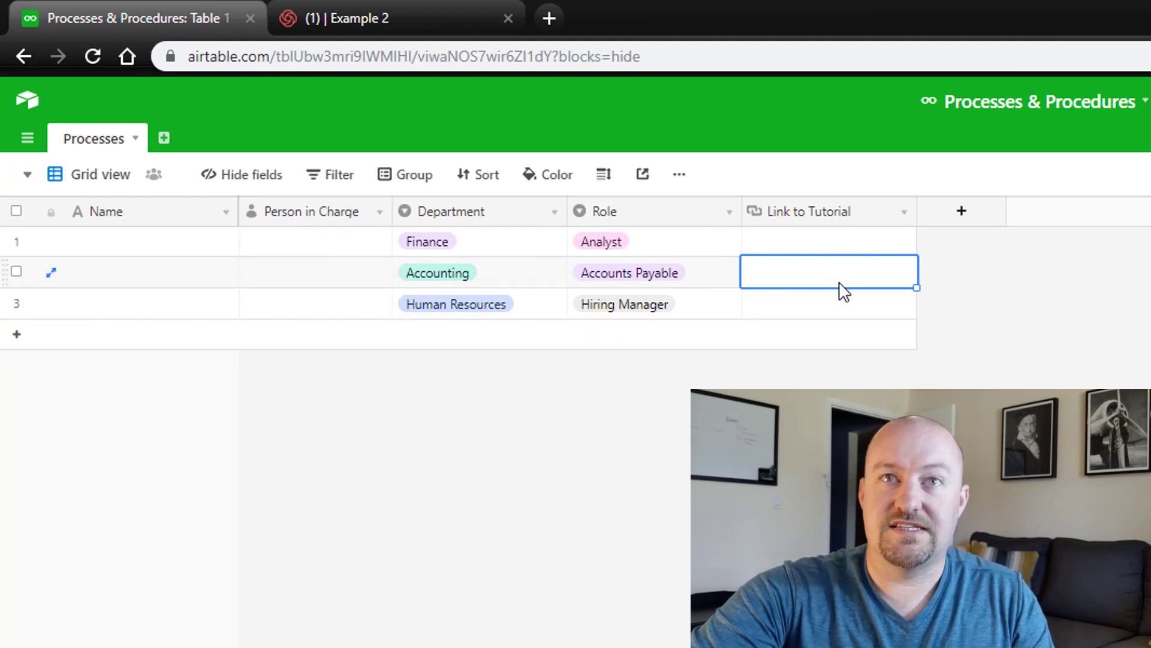
{"action": "key", "text": "ctrl+v"}
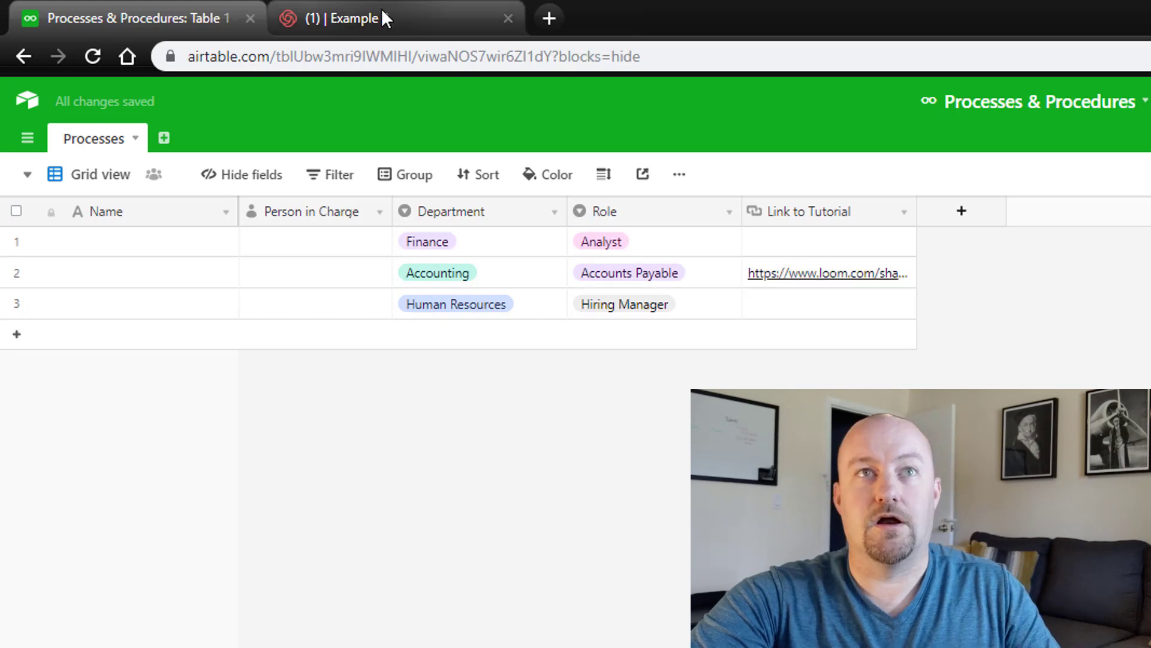
Copy the Example 1 video's share link from the Loom Examples Folder and paste it into the Human Resources record's Link to Tutorial cell in Airtable.
{"action": "left_click", "coordinate": [384, 18]}
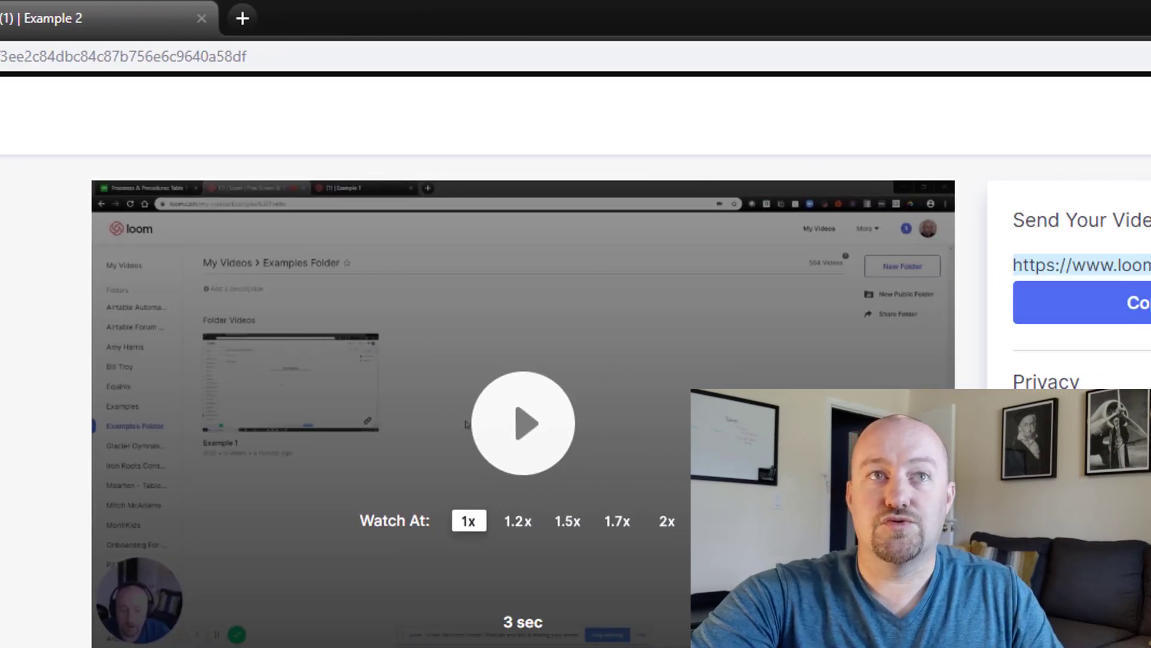
{"action": "key", "text": "alt+Left"}
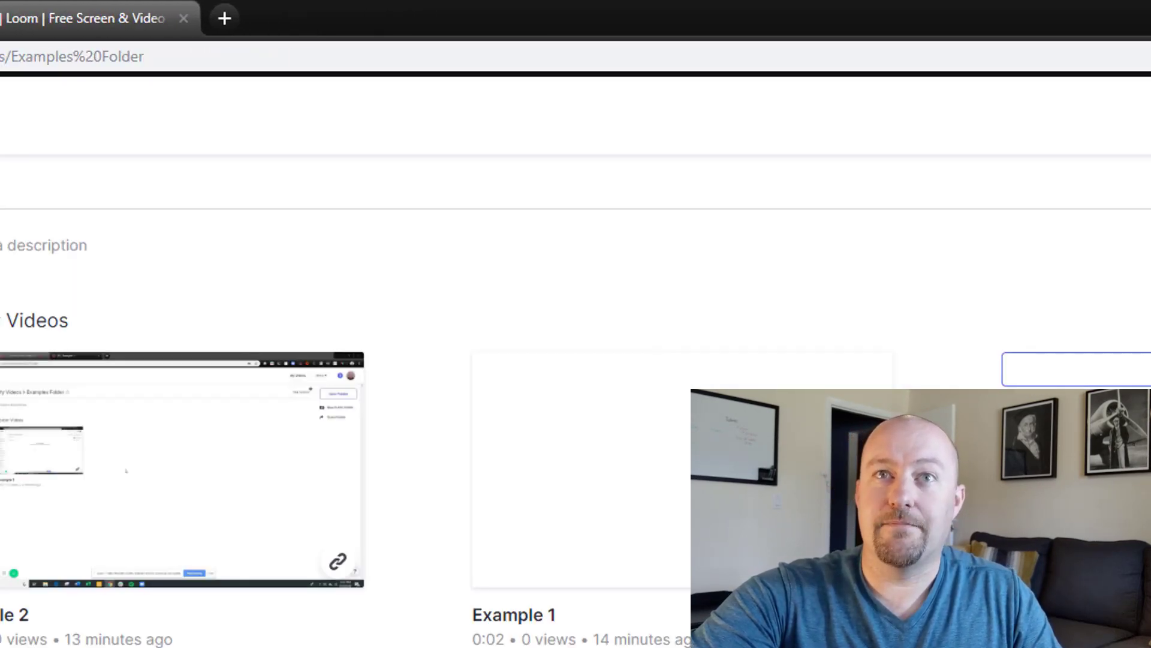
{"action": "left_click", "coordinate": [666, 501]}
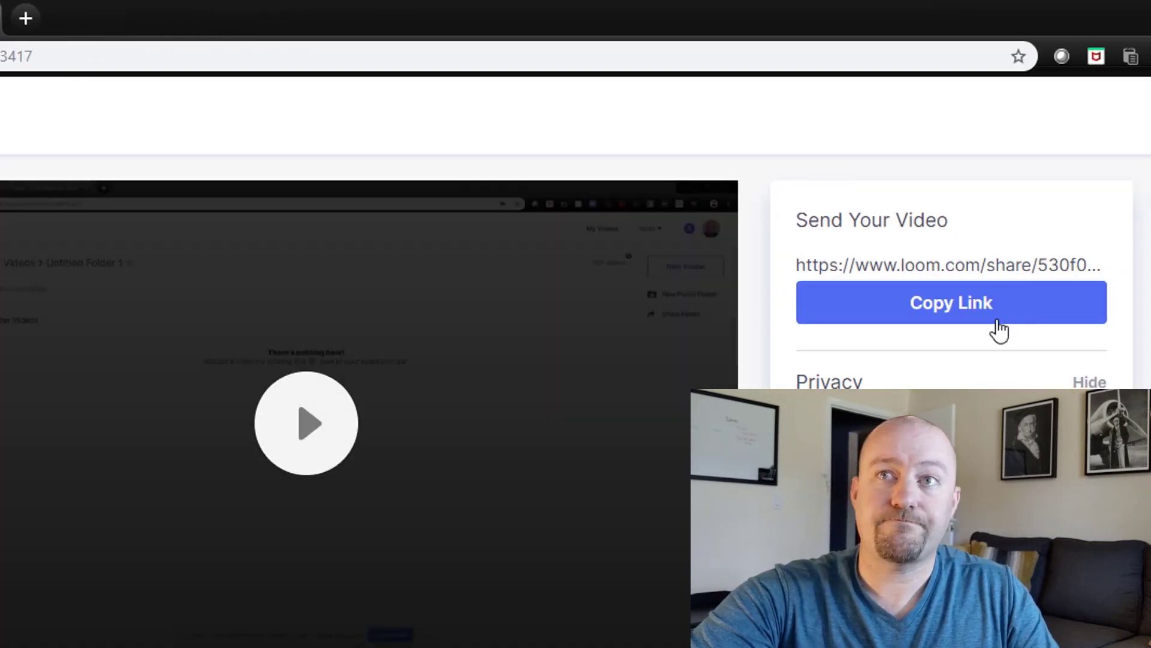
{"action": "left_click", "coordinate": [1000, 328]}
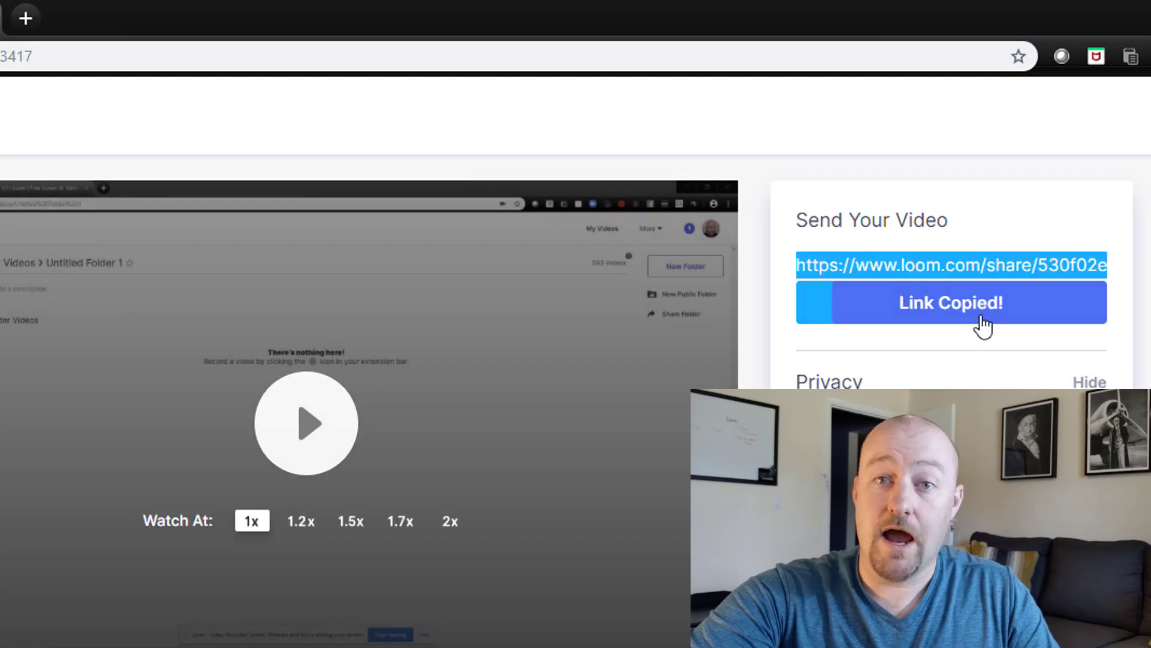
{"action": "left_click", "coordinate": [159, 11]}
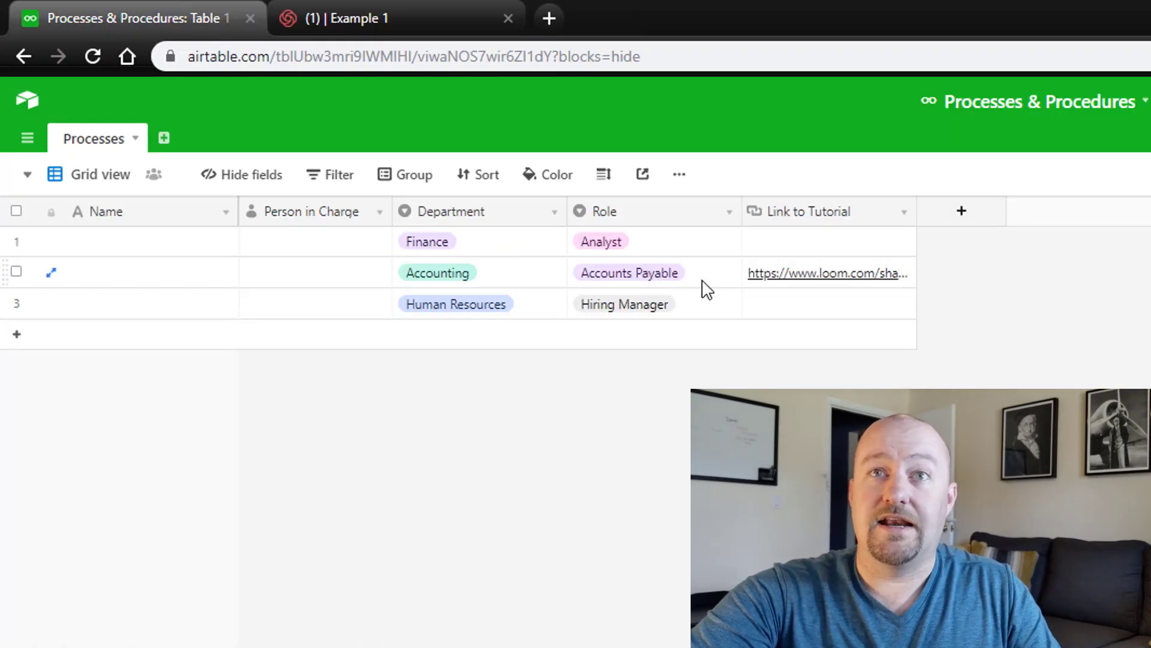
{"action": "left_click", "coordinate": [778, 318]}
{"action": "key", "text": "ctrl+v"}
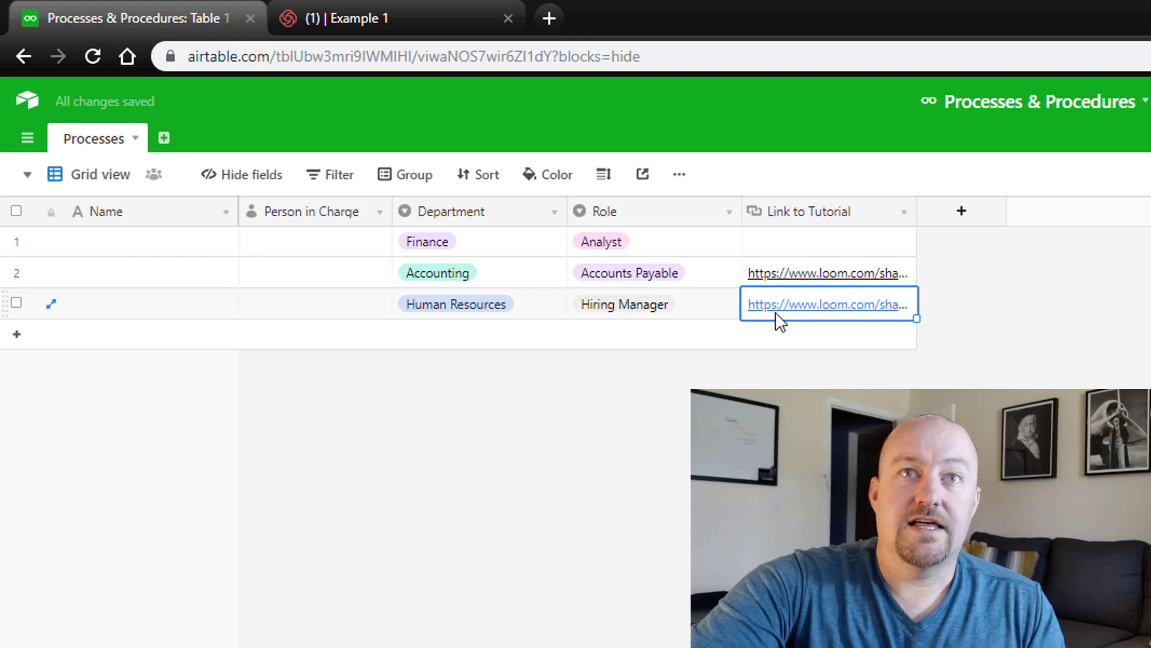
Assign the available collaborator as Person in Charge of the Accounting record.
{"action": "double_click", "coordinate": [349, 277]}
{"action": "left_click", "coordinate": [328, 371]}
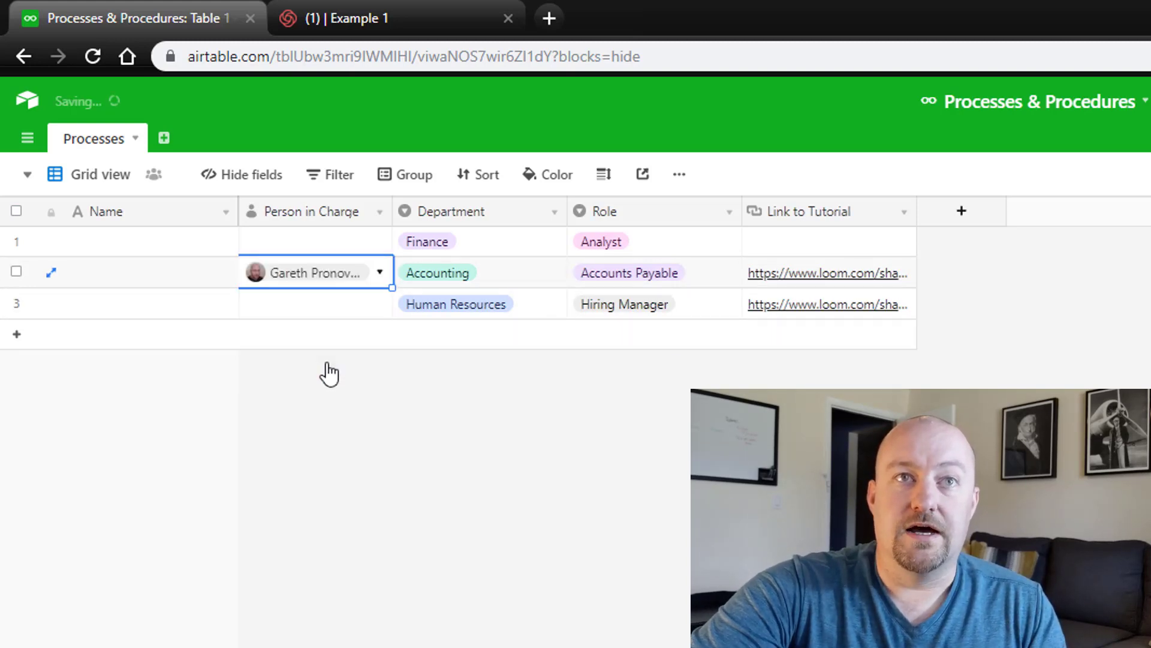
{"action": "left_click", "coordinate": [450, 475]}
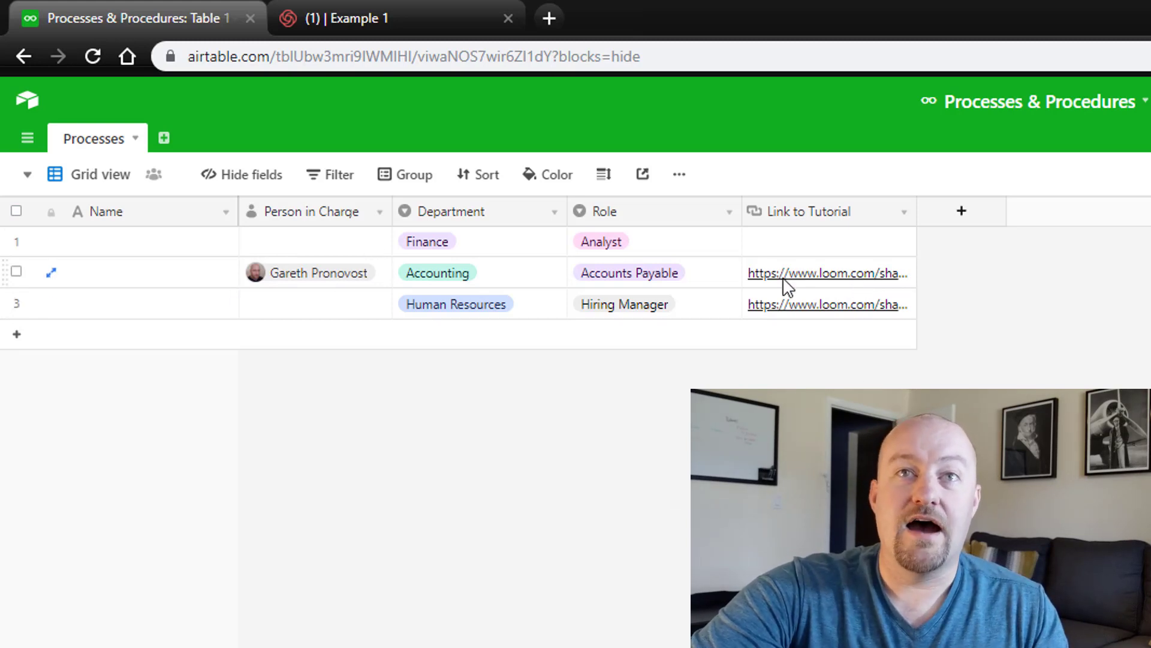
Name the Accounting record "How to pay bills" and check its tutorial link in Loom before returning to the Airtable base.
{"action": "left_click", "coordinate": [803, 280]}
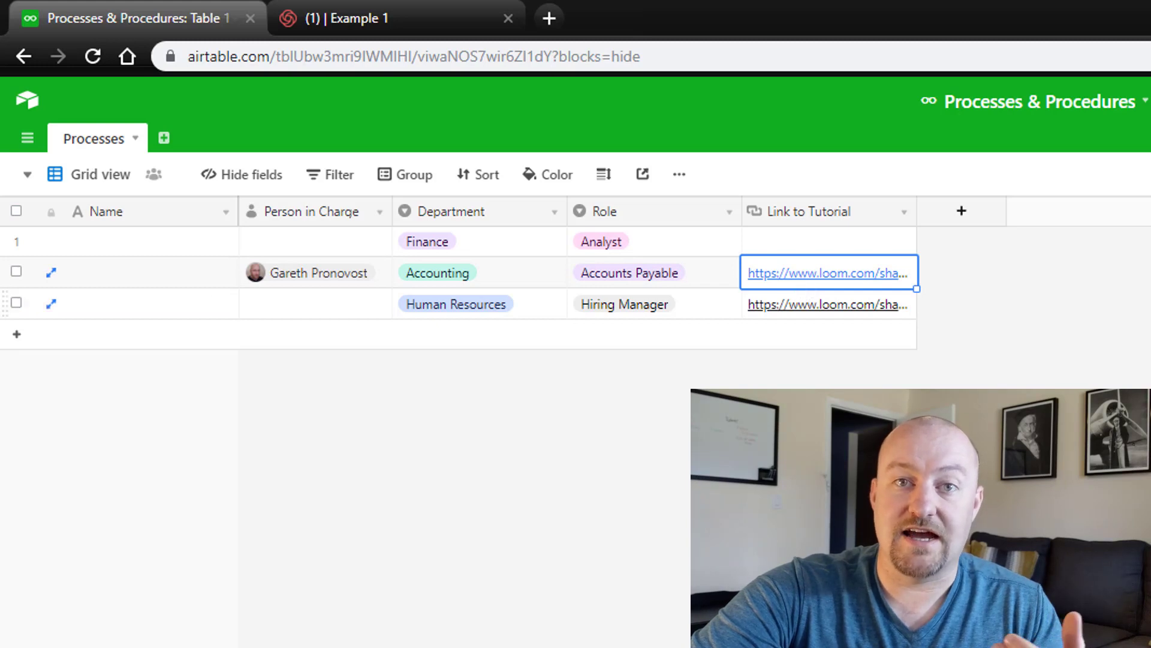
{"action": "left_click", "coordinate": [176, 280]}
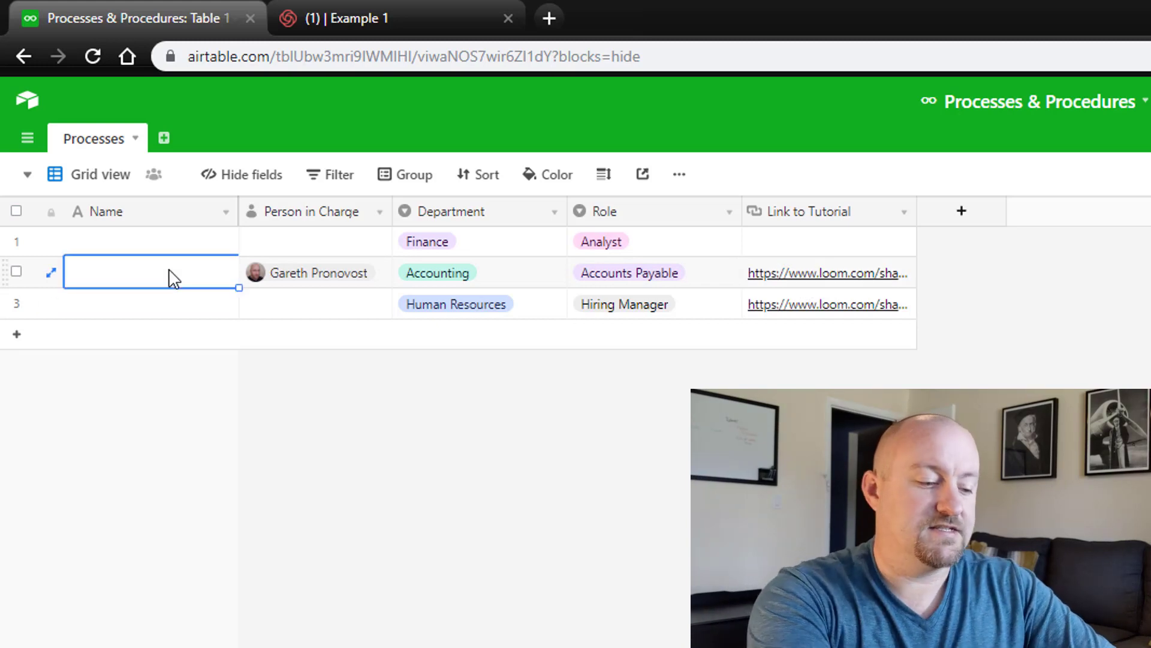
{"action": "type", "text": "How to pa"}
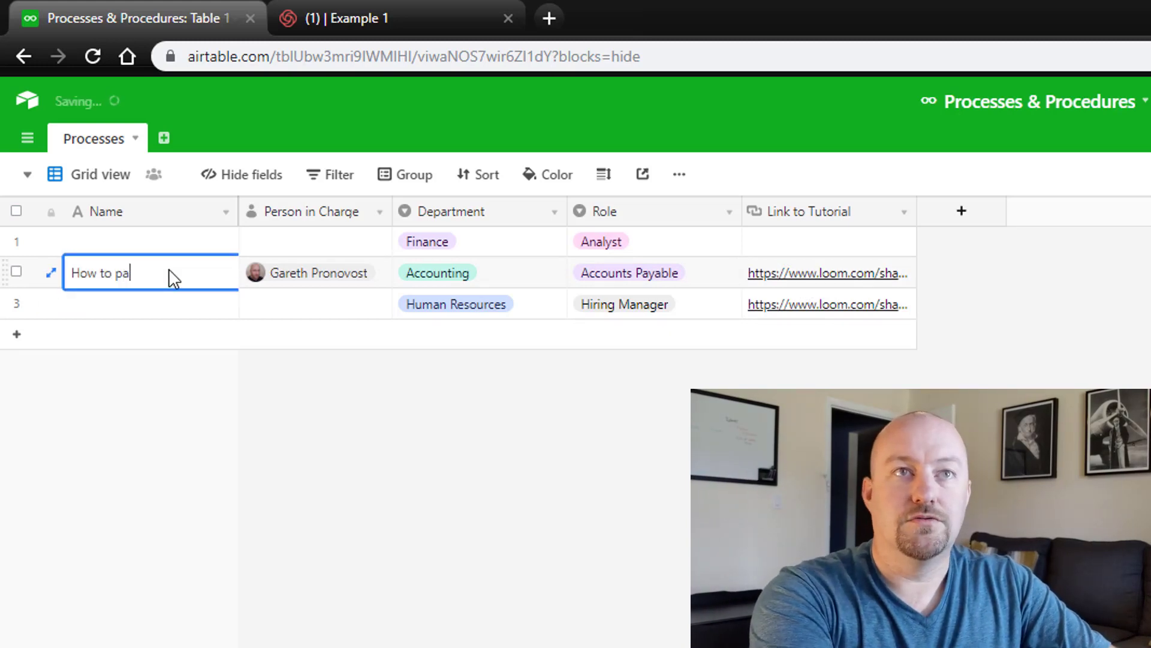
{"action": "type", "text": "y bills"}
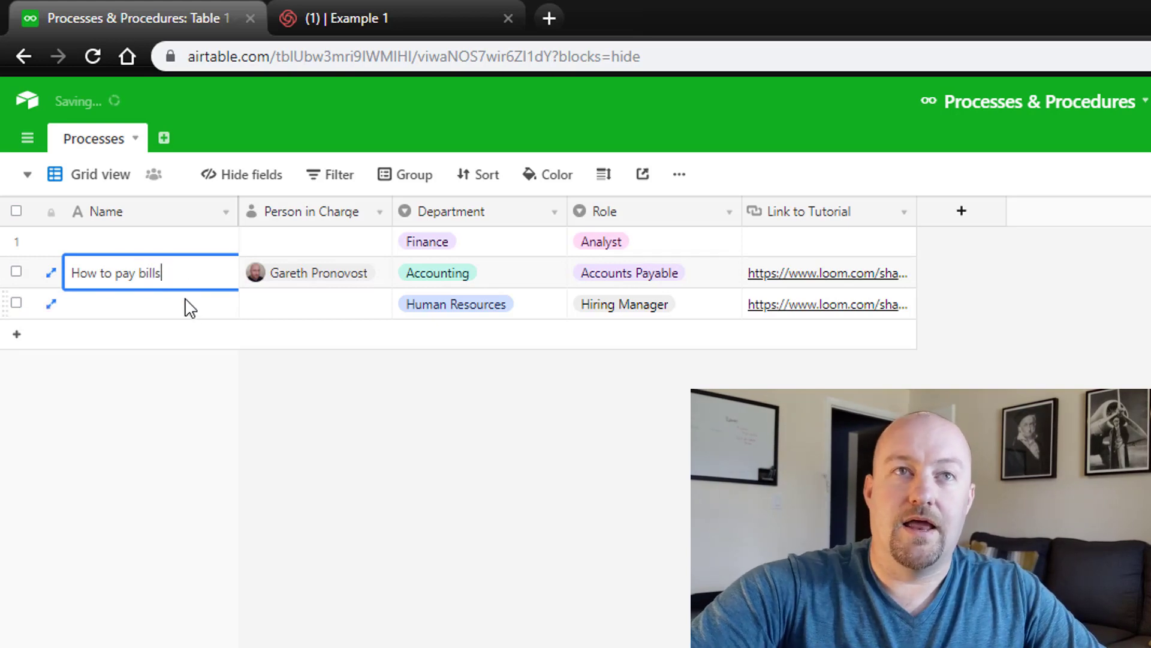
{"action": "left_click", "coordinate": [437, 517]}
{"action": "left_click", "coordinate": [795, 273]}
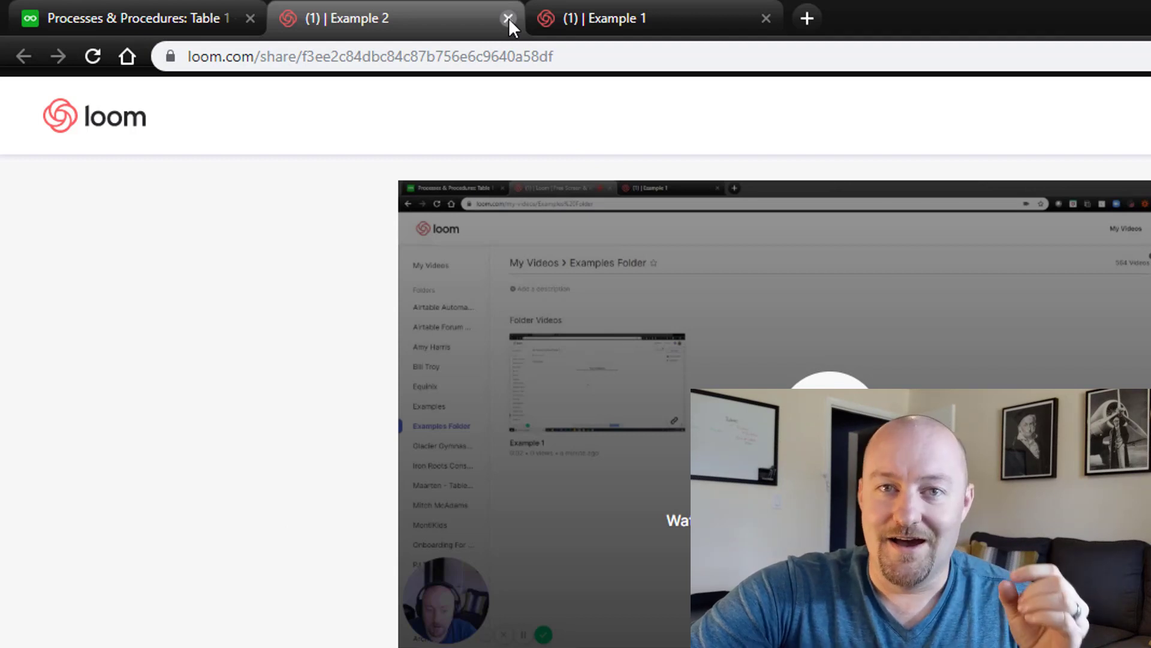
{"action": "left_click", "coordinate": [183, 14]}
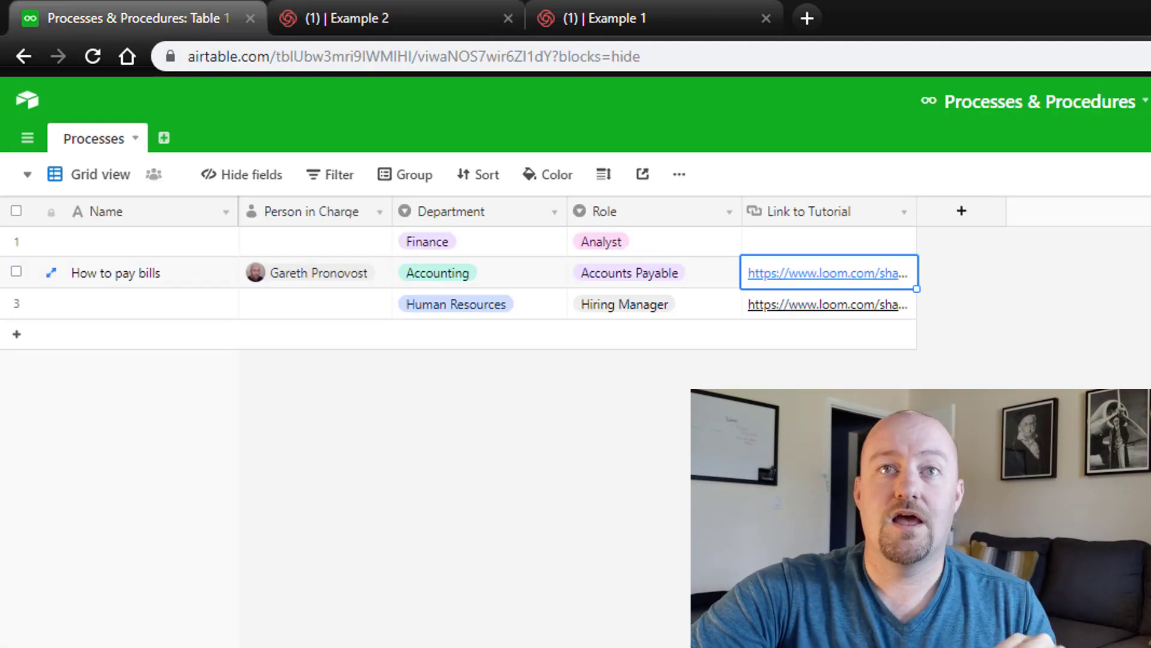
Add a Single select field named Frequency after Link to Tutorial, with no predefined options.
{"action": "left_click", "coordinate": [961, 210]}
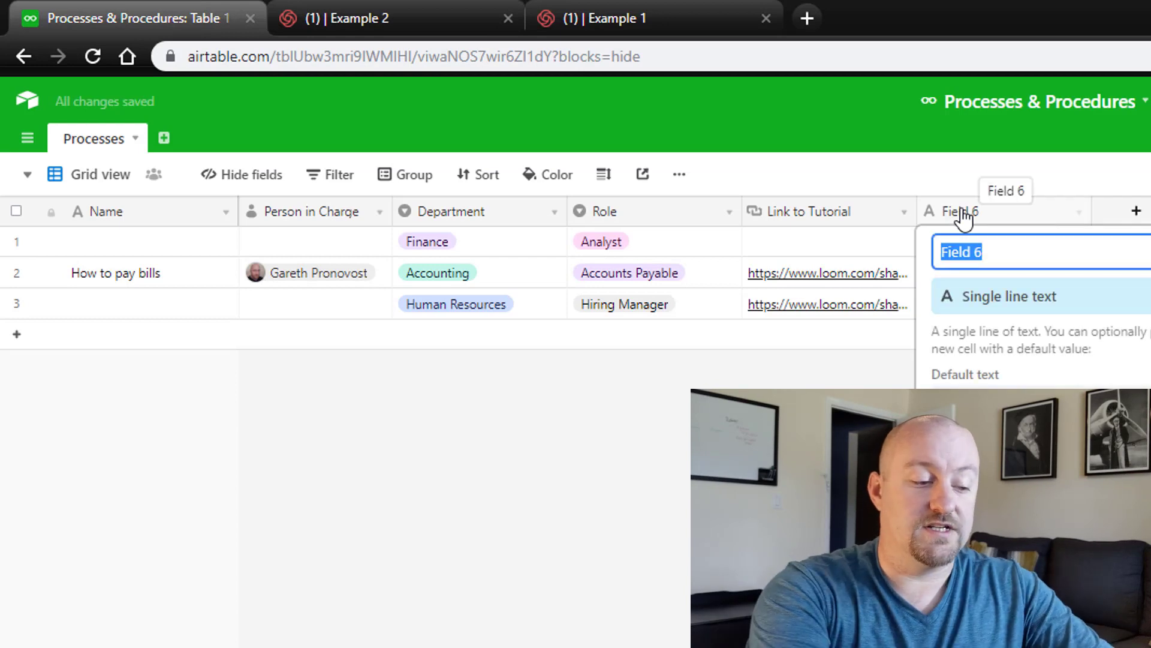
{"action": "type", "text": "D"}
{"action": "key", "text": "BackSpace"}
{"action": "type", "text": "Frequ"}
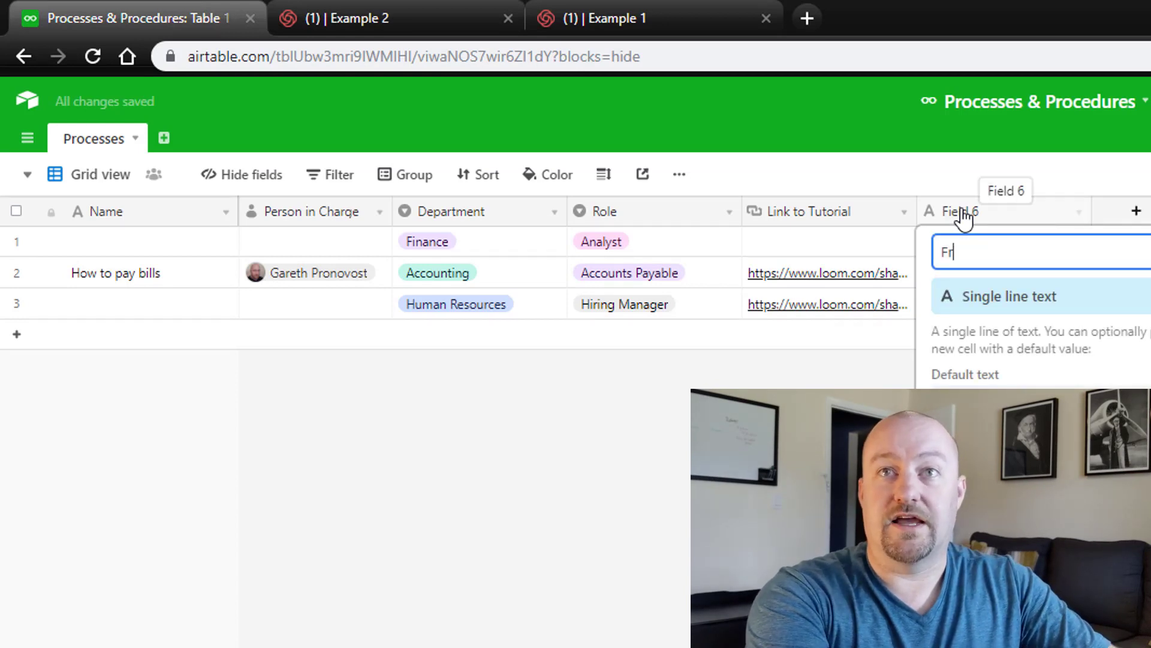
{"action": "key", "text": "Tab"}
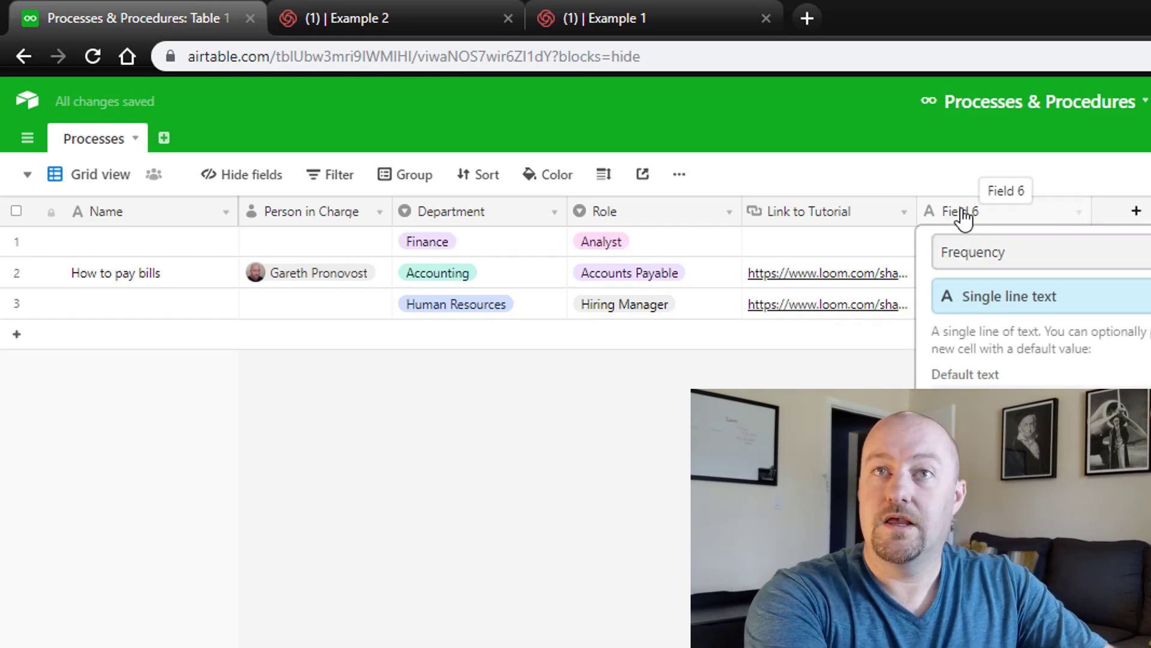
{"action": "left_click", "coordinate": [1020, 309]}
{"action": "type", "text": "s"}
{"action": "left_click", "coordinate": [1008, 368]}
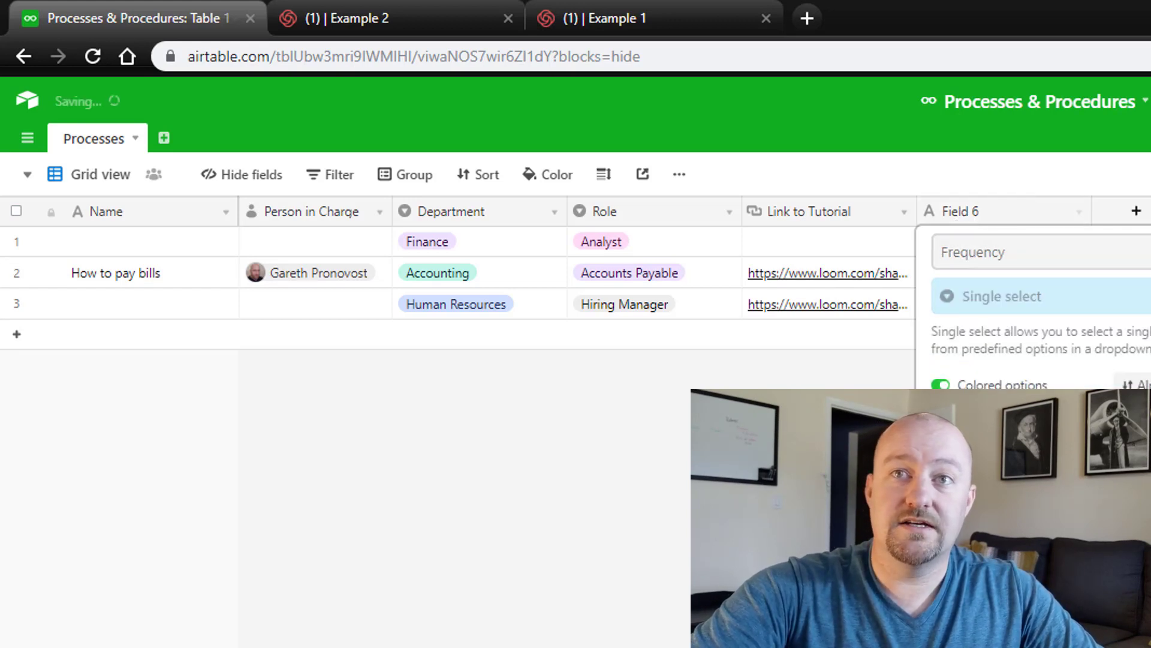
{"action": "key", "text": "Return"}
Set the Frequency of the "How to pay bills" record to a new option named Weekly.
{"action": "left_click", "coordinate": [992, 288]}
{"action": "type", "text": "Weekly"}
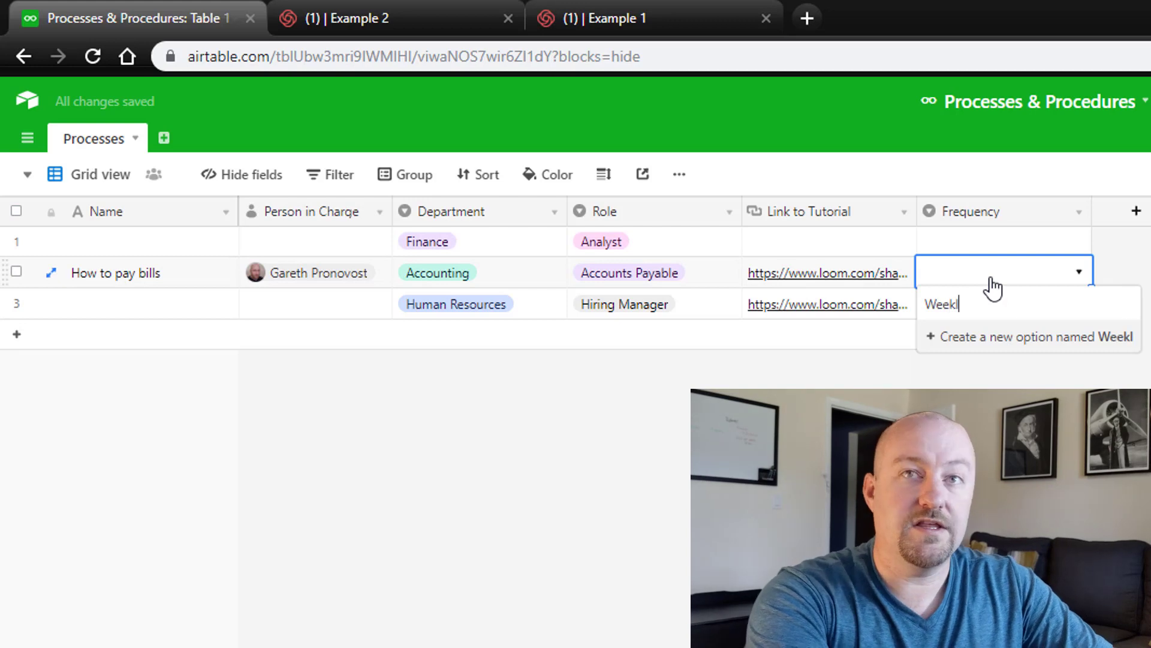
{"action": "key", "text": "Return"}
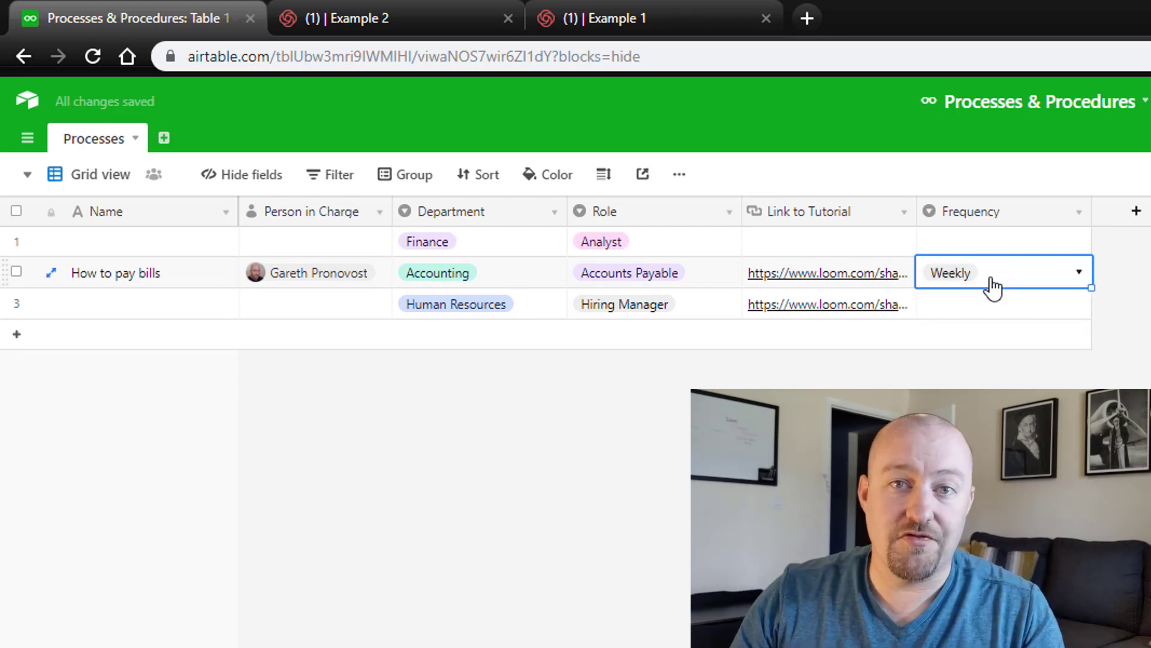
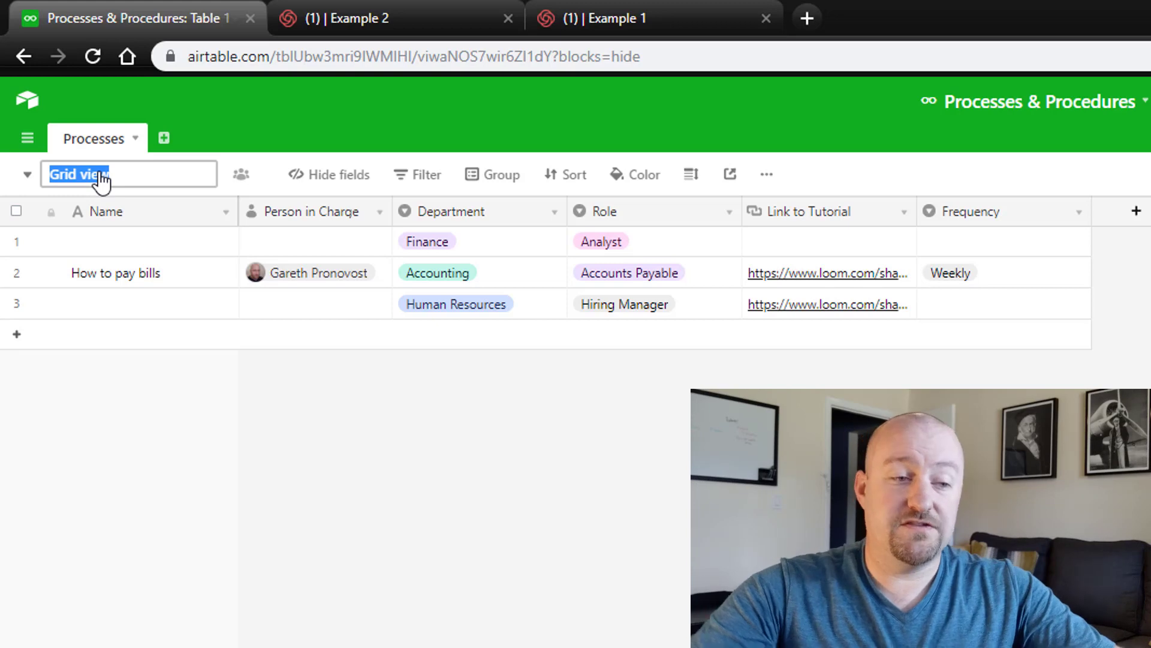
Rename the current grid view as All Records.
{"action": "type", "text": "All "}
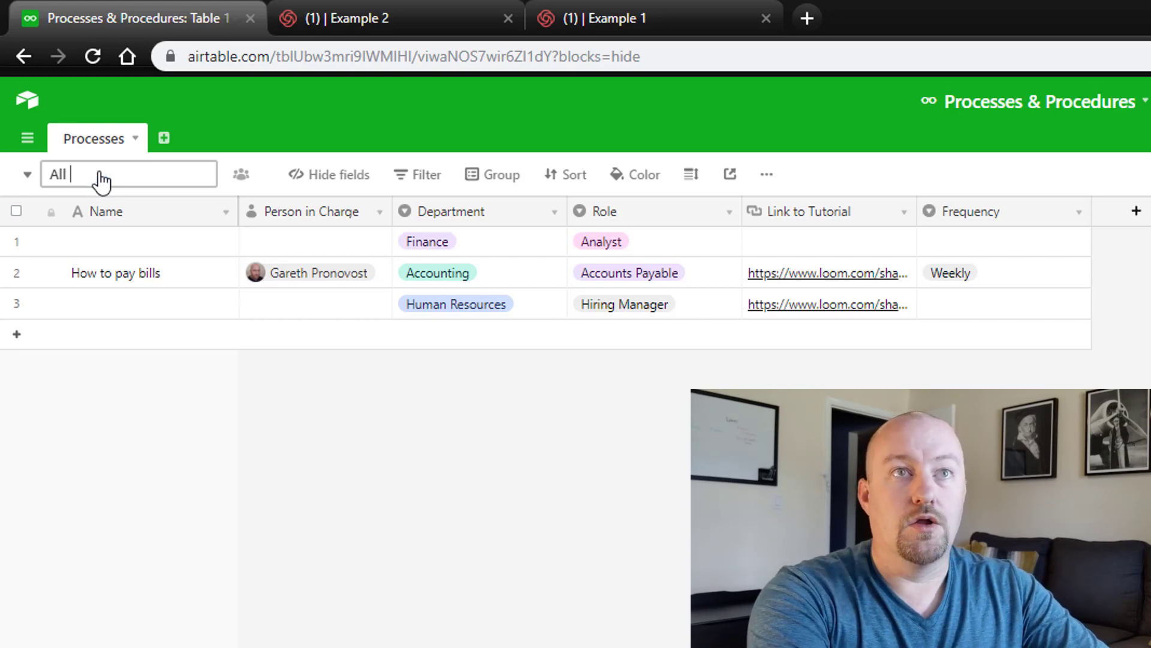
{"action": "type", "text": "Records"}
{"action": "key", "text": "Return"}
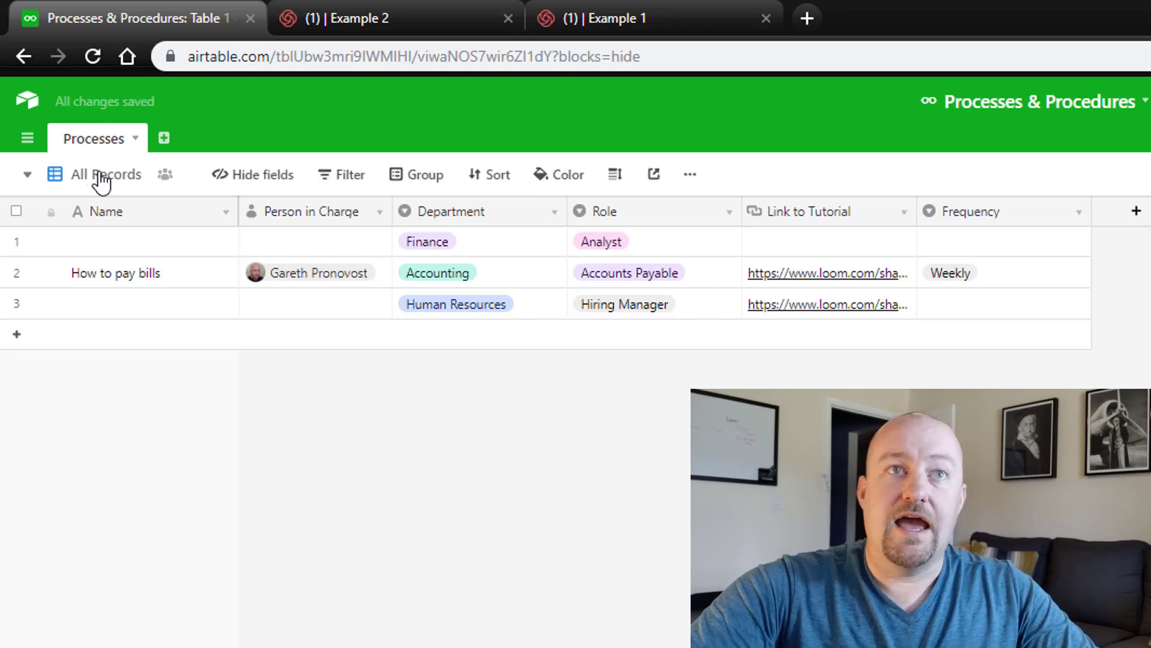
Create a second grid view of the Processes table with its default name and reopen the list of views.
{"action": "left_click", "coordinate": [99, 177]}
{"action": "left_click", "coordinate": [200, 275]}
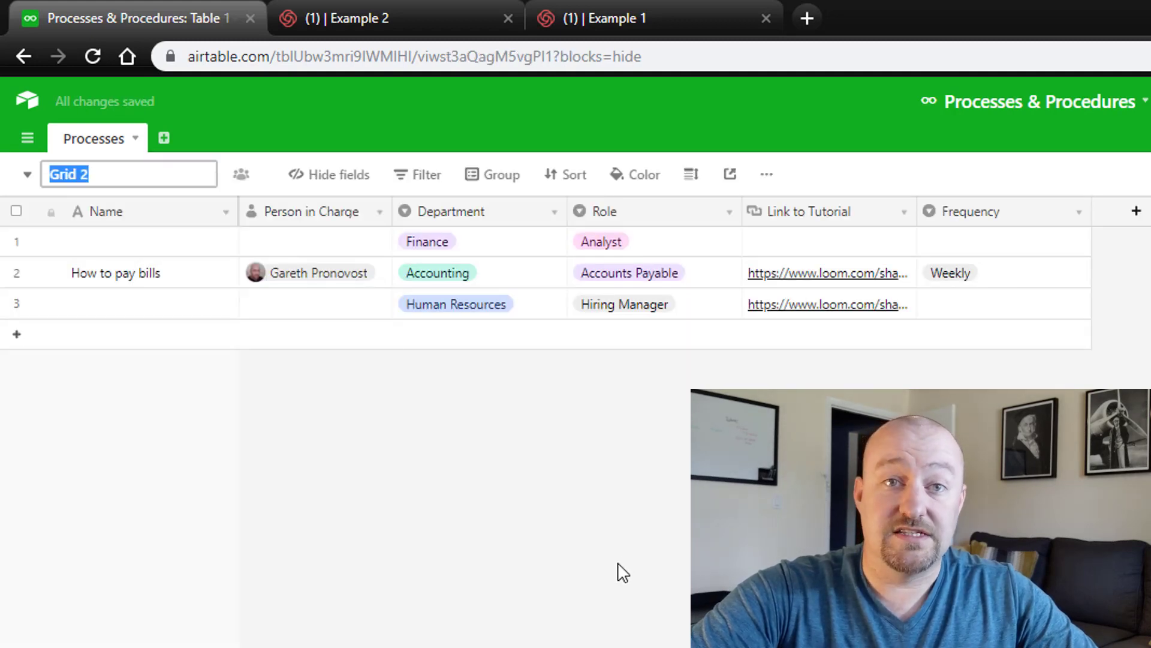
{"action": "key", "text": "Return"}
{"action": "left_click", "coordinate": [97, 183]}
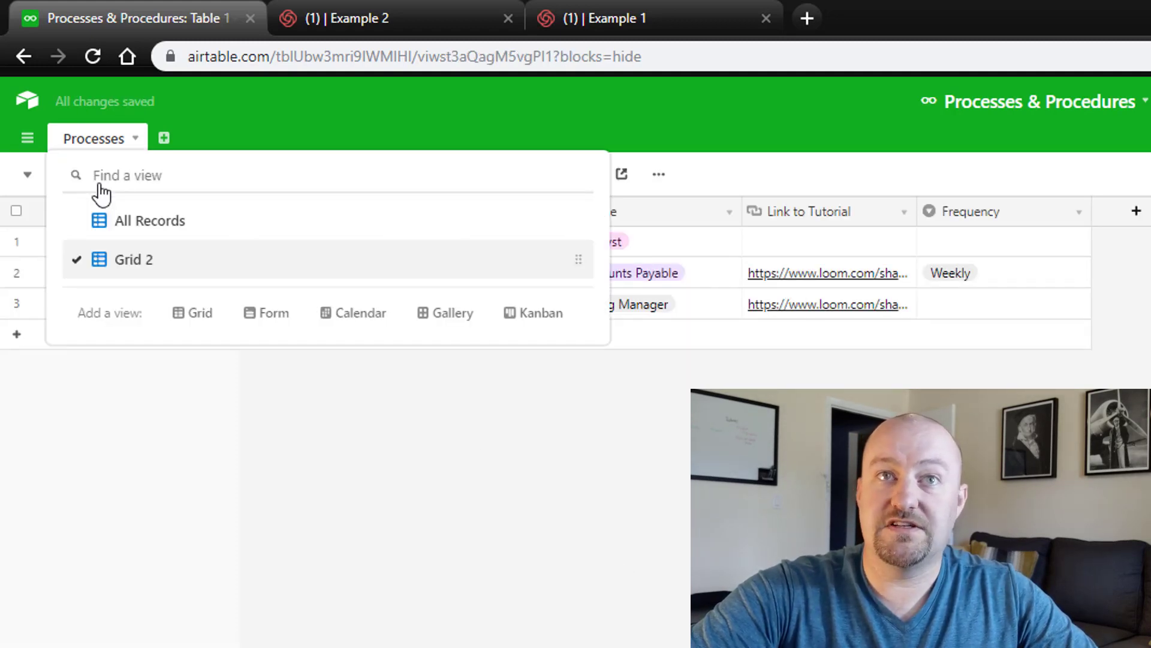
Rename the Grid 2 view as Accounting View.
{"action": "left_click", "coordinate": [574, 487]}
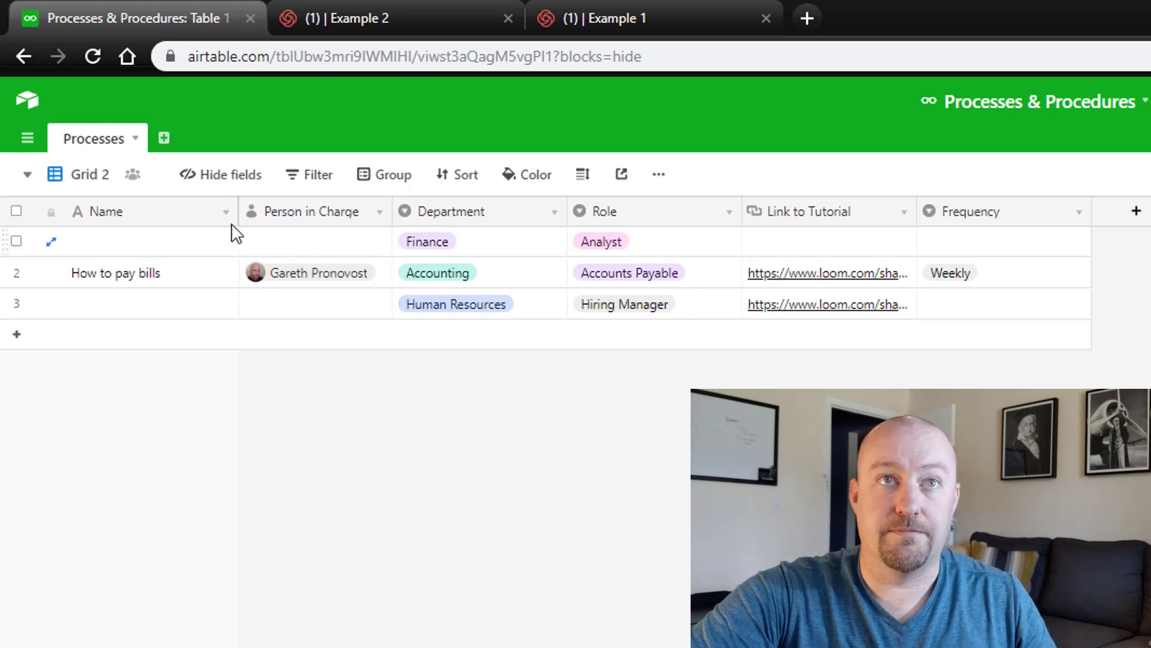
{"action": "left_click", "coordinate": [89, 175]}
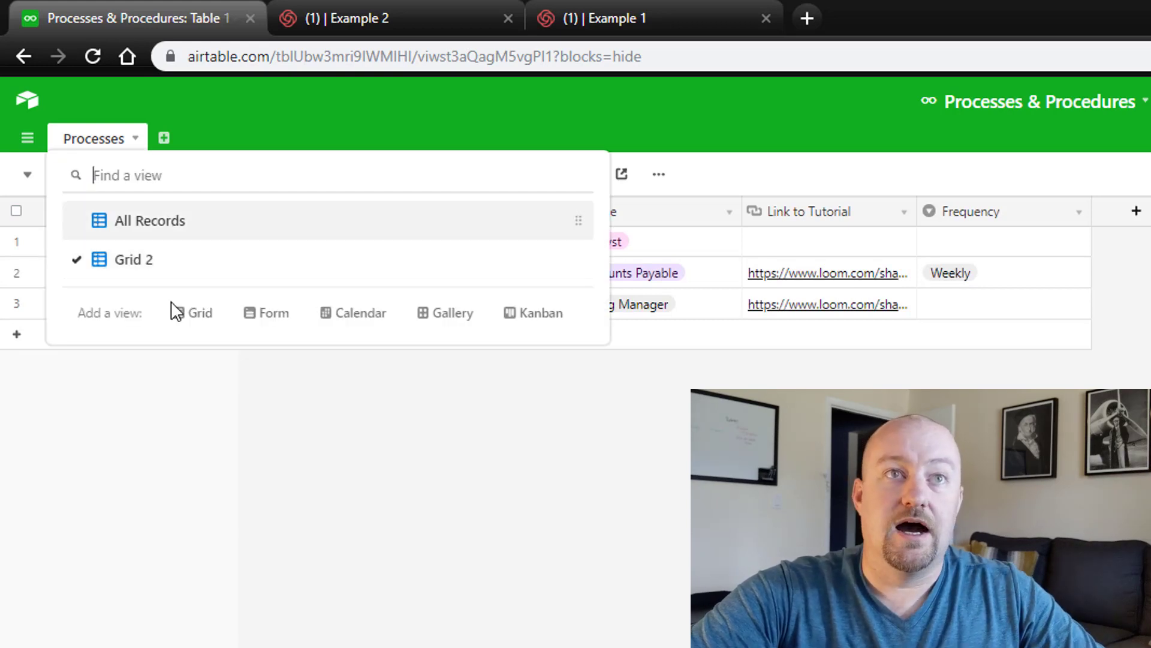
{"action": "left_click", "coordinate": [134, 267]}
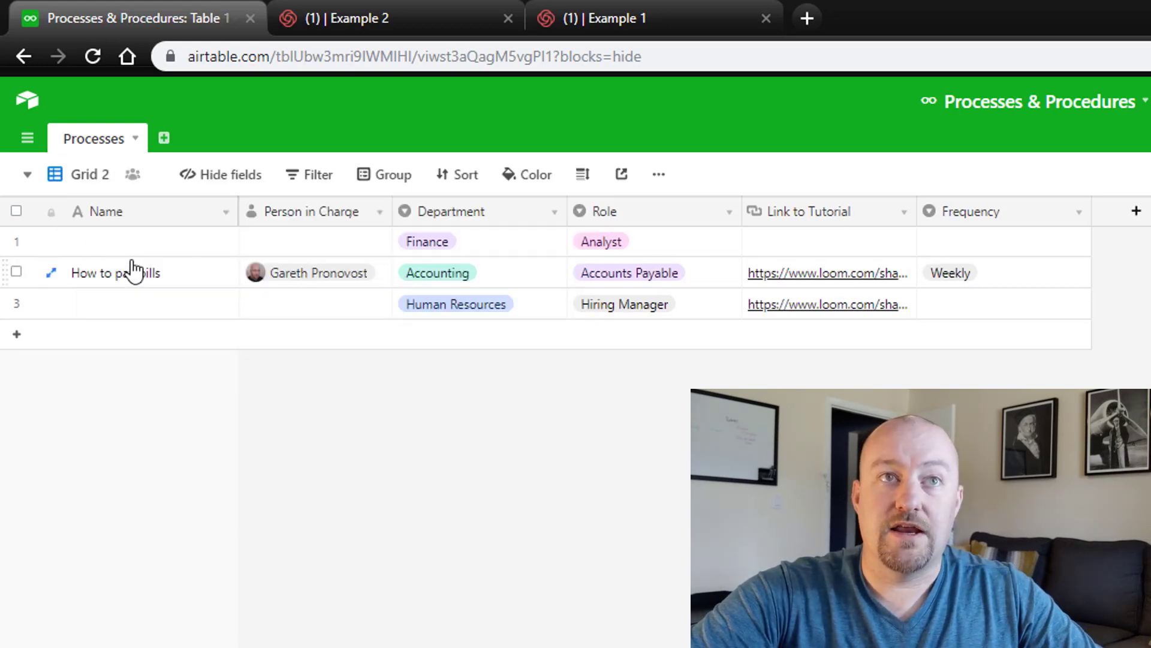
{"action": "double_click", "coordinate": [95, 179]}
{"action": "type", "text": "Accoun"}
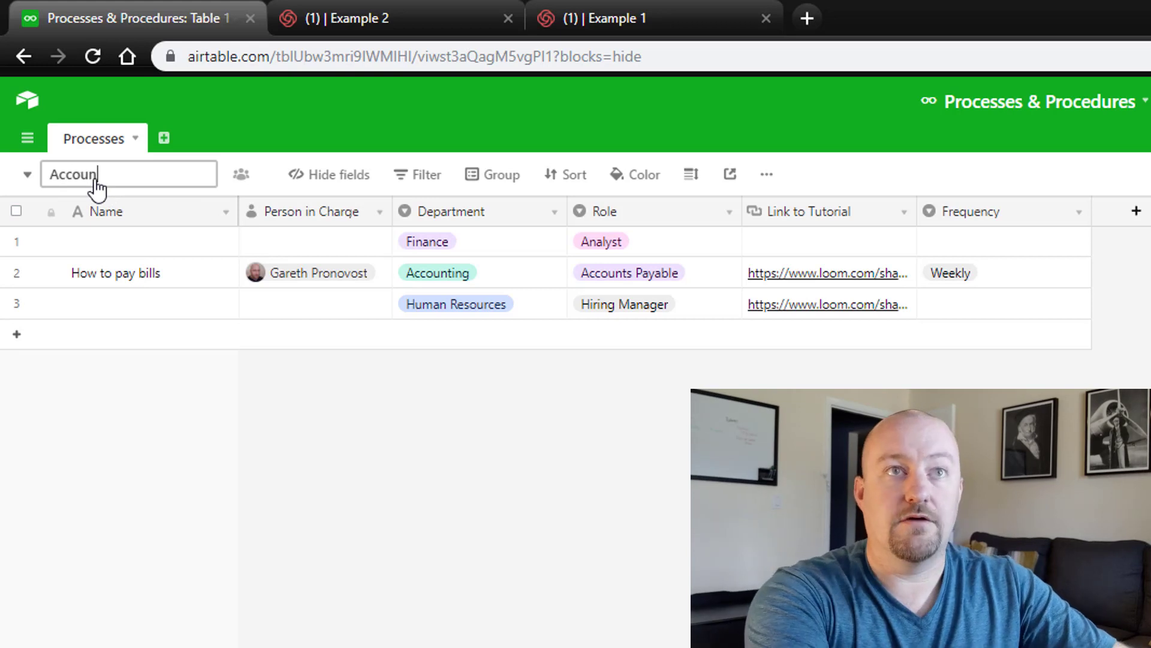
{"action": "type", "text": "ting View"}
{"action": "key", "text": "Return"}
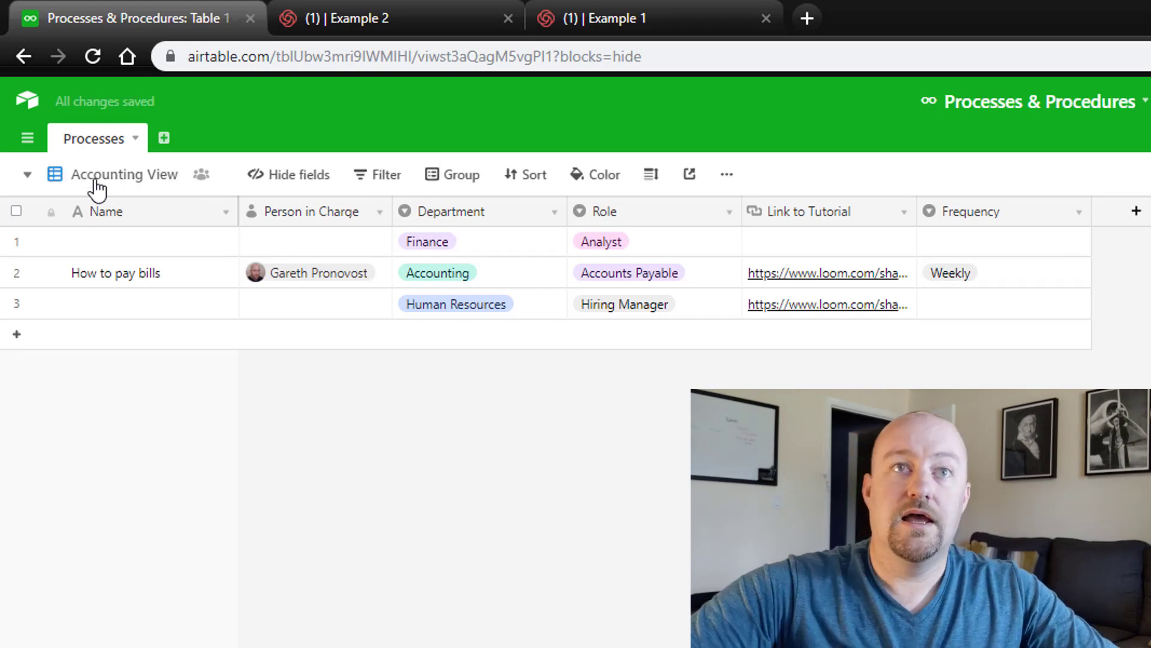
Filter the Accounting View to show only records where Department is Accounting.
{"action": "left_click", "coordinate": [378, 175]}
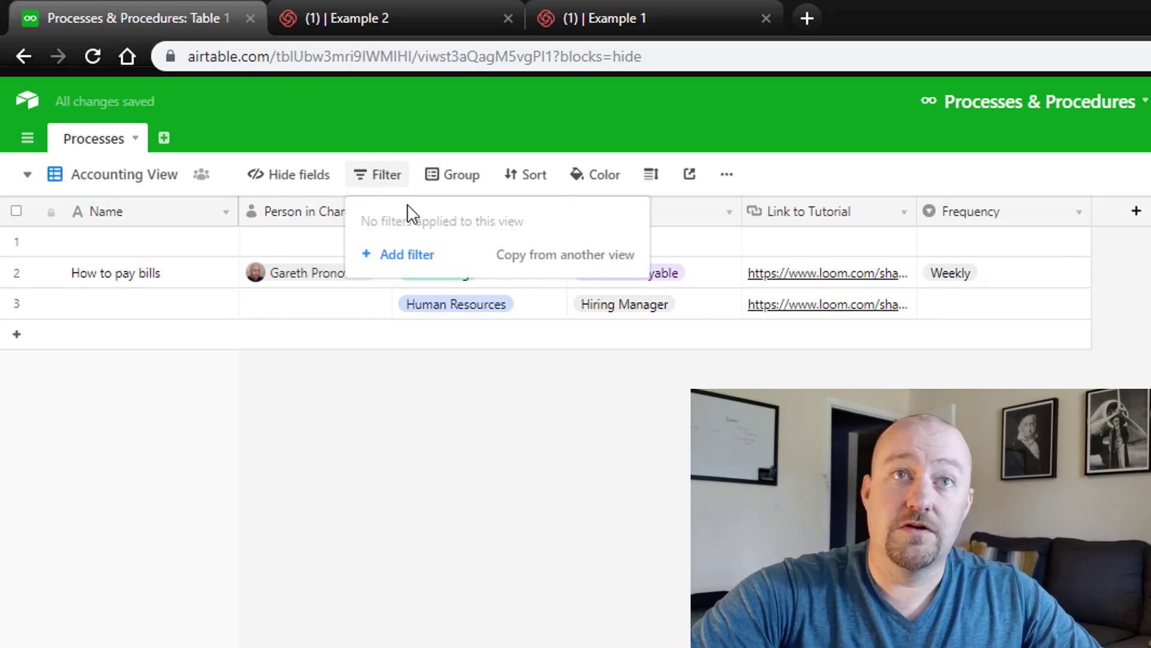
{"action": "left_click", "coordinate": [407, 255]}
{"action": "left_click", "coordinate": [506, 220]}
{"action": "type", "text": "de"}
{"action": "left_click", "coordinate": [487, 283]}
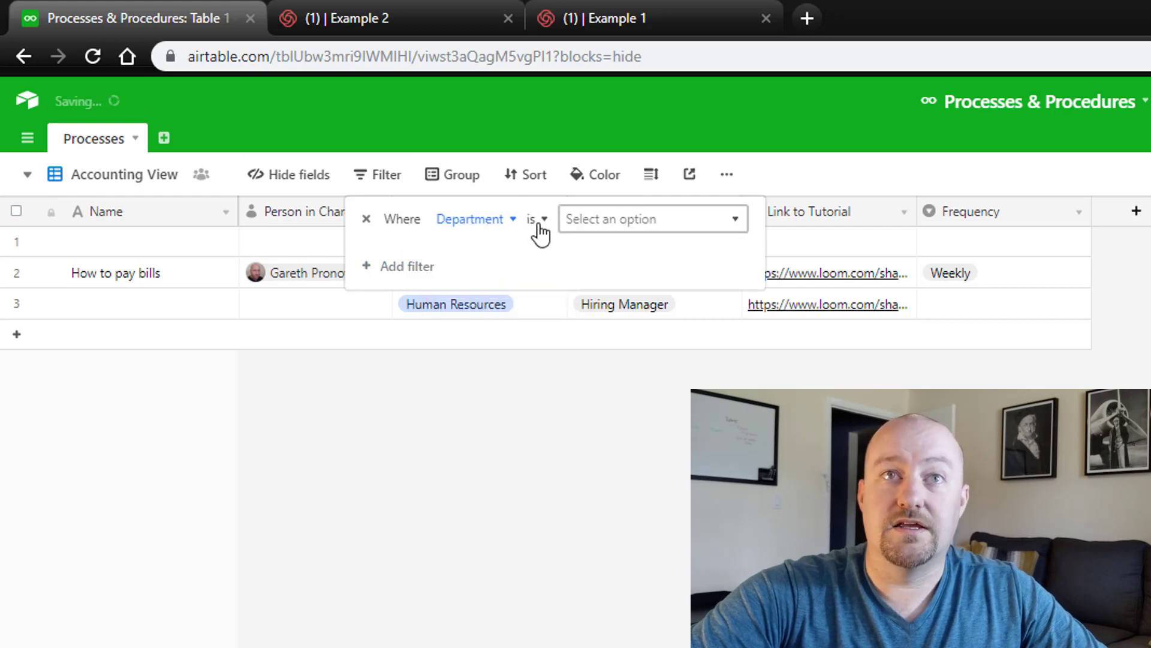
{"action": "left_click", "coordinate": [576, 223]}
{"action": "left_click", "coordinate": [620, 314]}
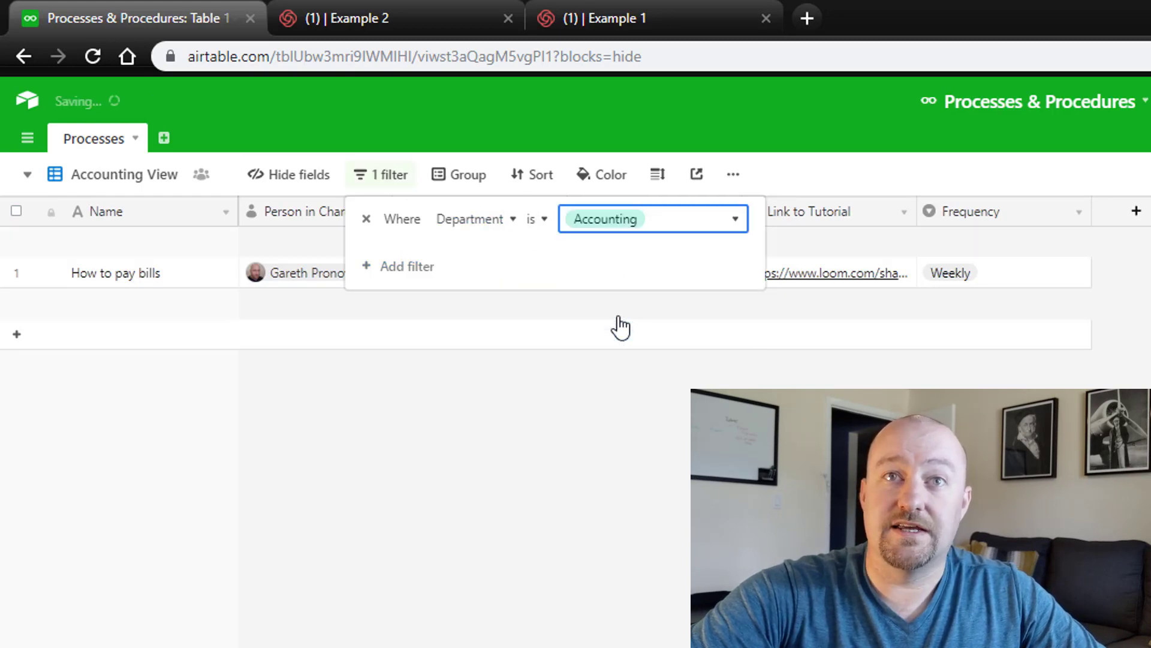
{"action": "left_click", "coordinate": [639, 599]}
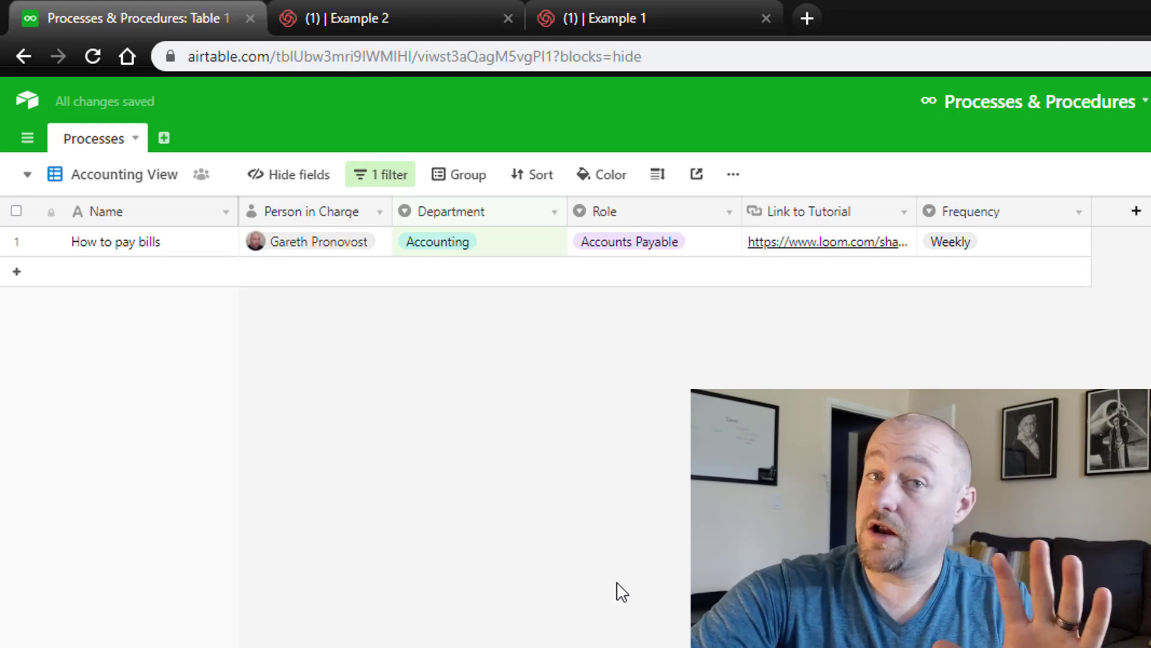
Switch to the All Records view to compare its records, and return to the Accounting View.
{"action": "left_click", "coordinate": [116, 175]}
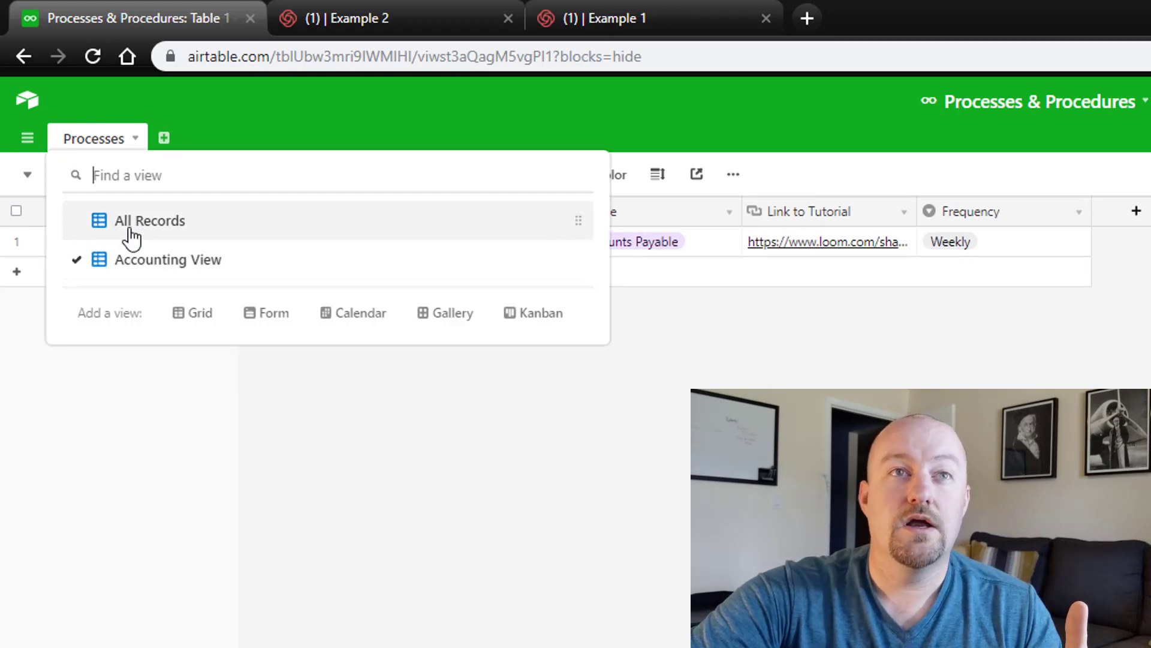
{"action": "left_click", "coordinate": [132, 222]}
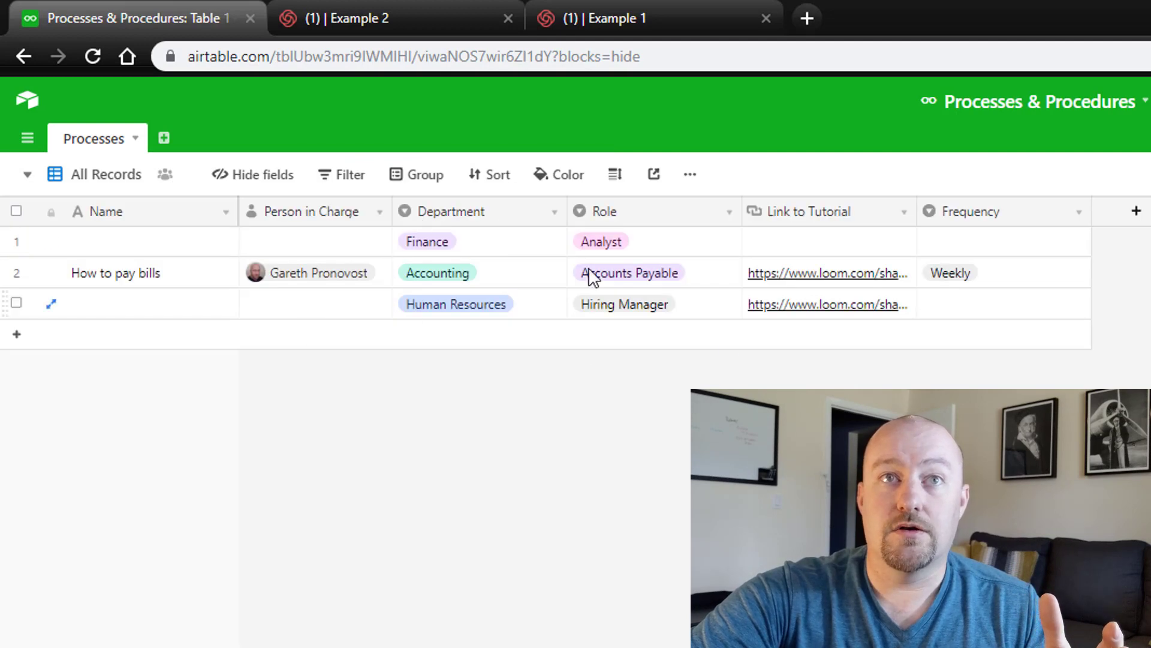
{"action": "left_click", "coordinate": [109, 187]}
{"action": "left_click", "coordinate": [138, 269]}
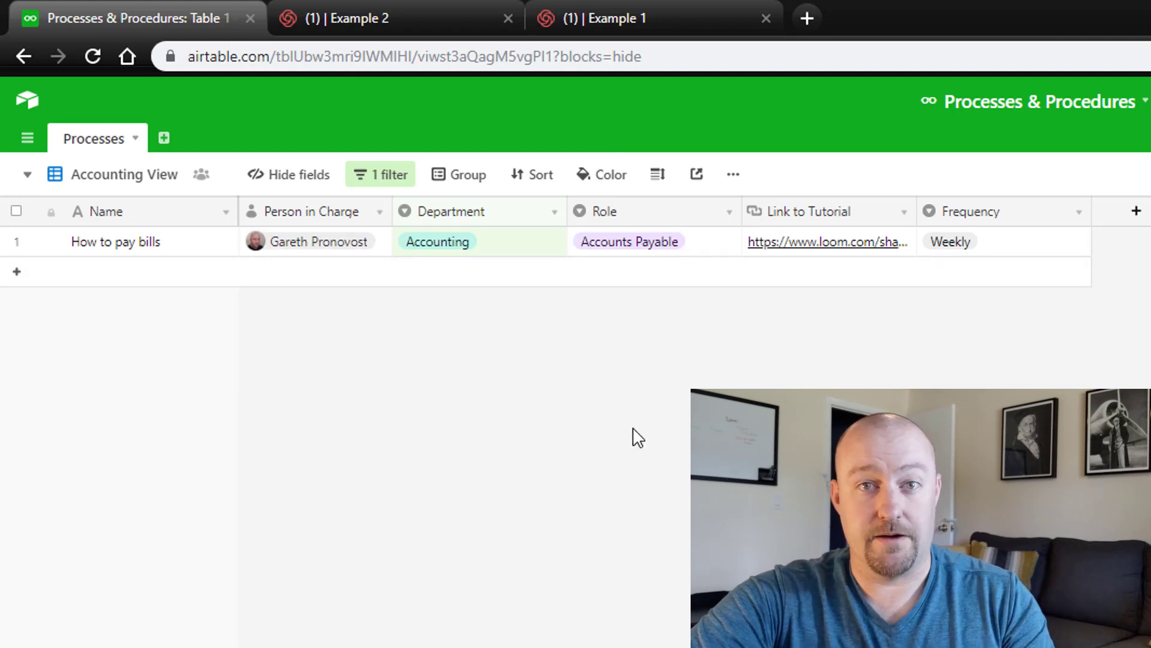
Create a shareable grid view link for the Accounting View and copy its address.
{"action": "left_click", "coordinate": [698, 180]}
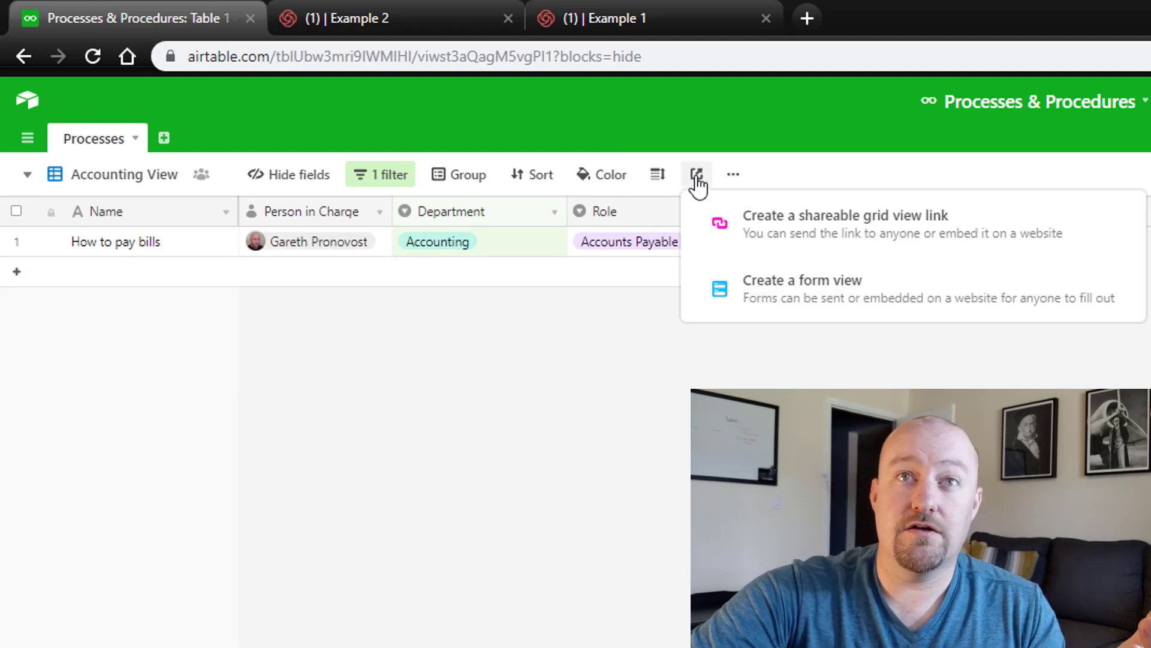
{"action": "left_click", "coordinate": [825, 239]}
{"action": "left_click", "coordinate": [824, 309]}
{"action": "key", "text": "ctrl+c"}
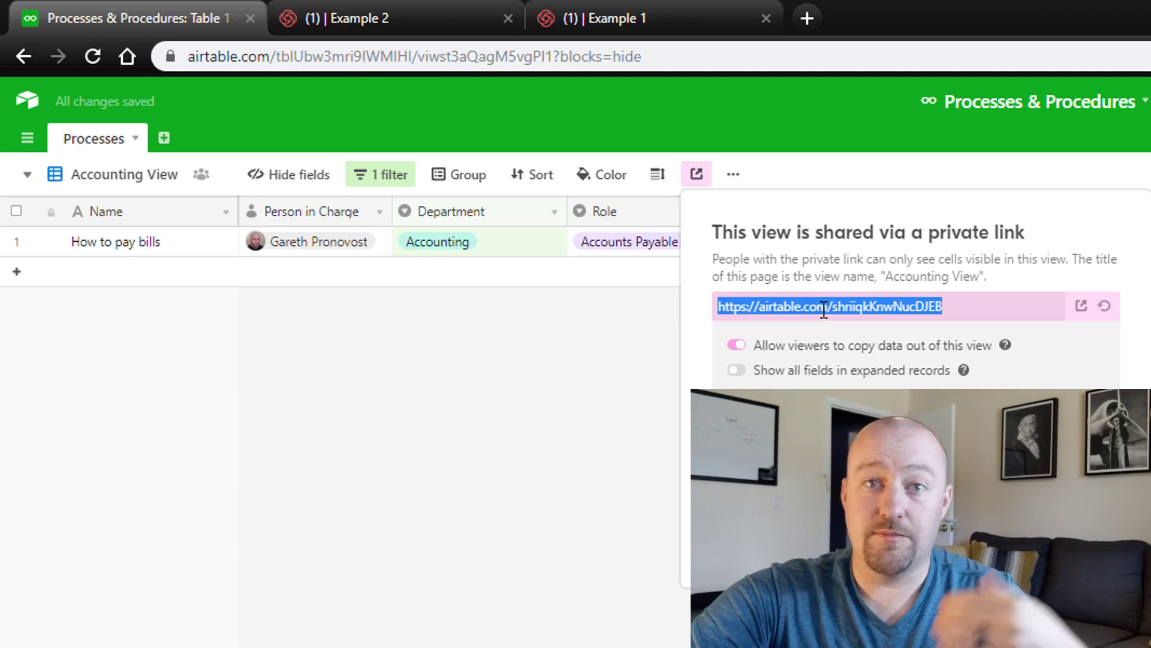
{"action": "left_click", "coordinate": [439, 406]}
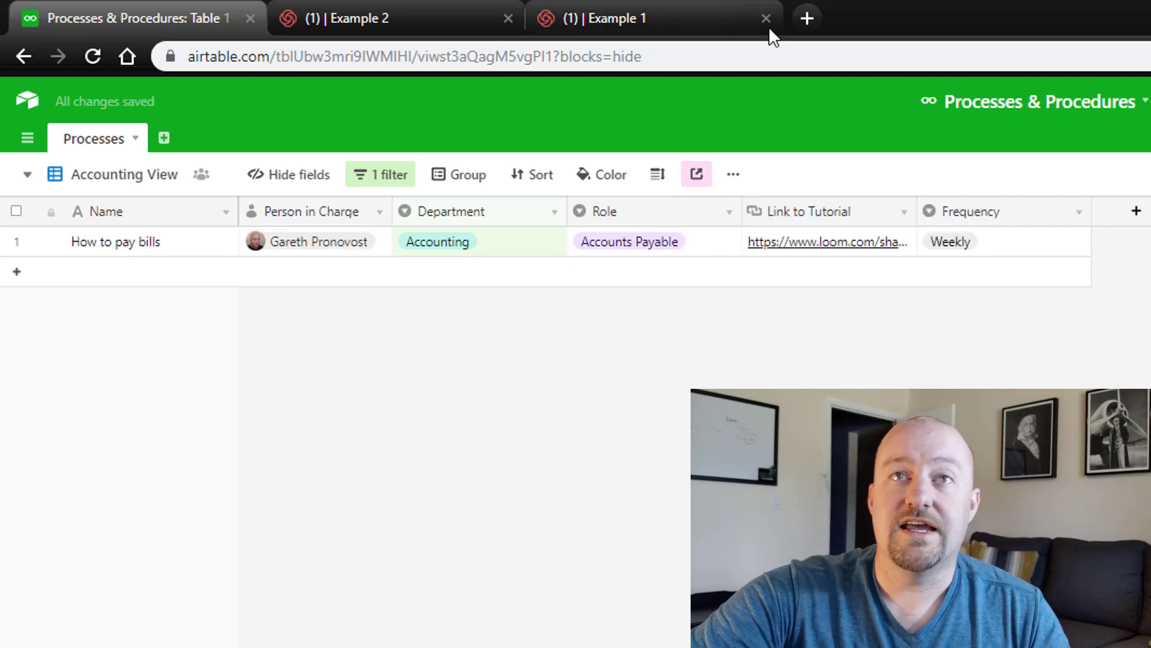
Open the copied share link in a new browser tab and inspect the record's Link to Tutorial, Role and Department cells.
{"action": "left_click", "coordinate": [813, 18]}
{"action": "key", "text": "ctrl+v"}
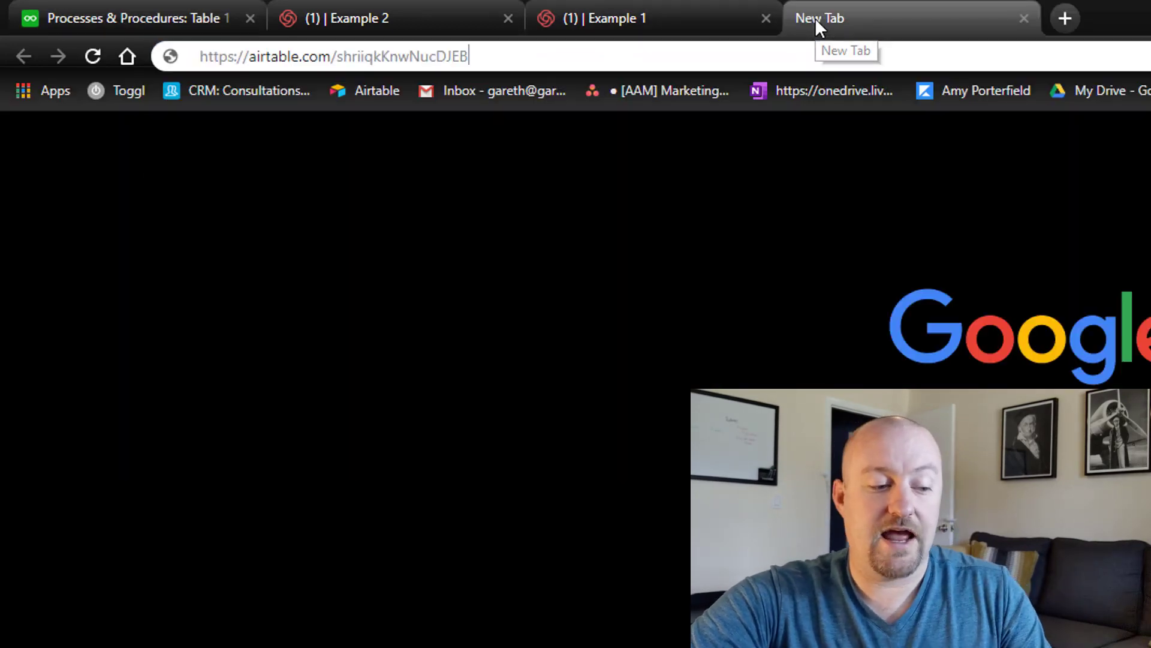
{"action": "key", "text": "Return"}
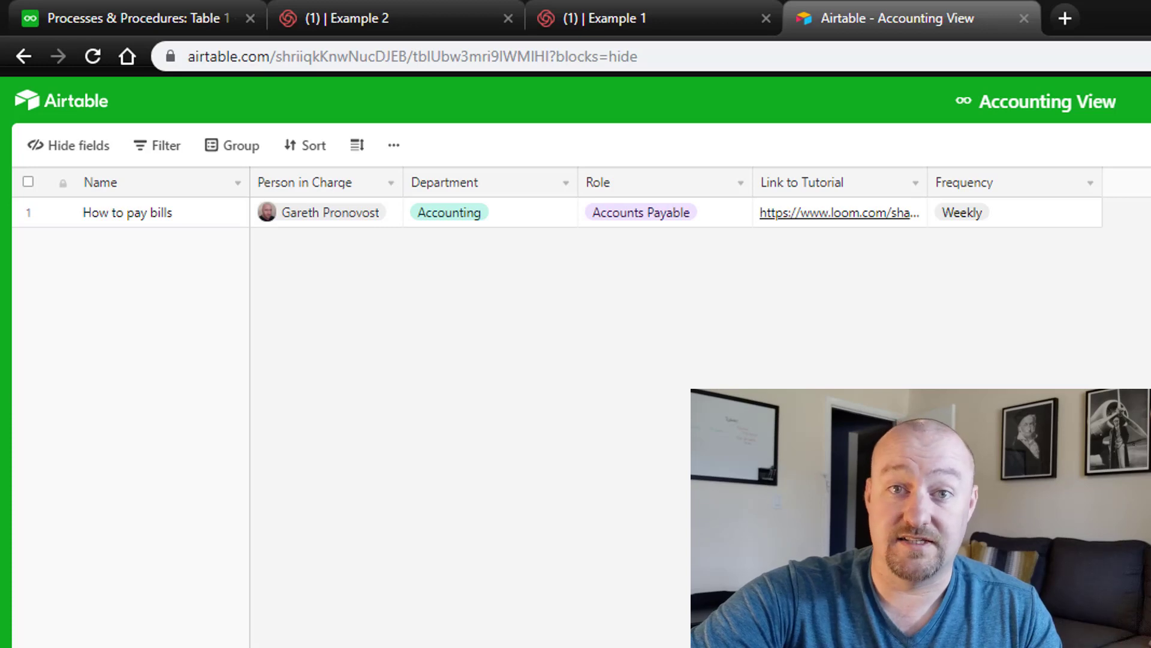
{"action": "left_click", "coordinate": [846, 220]}
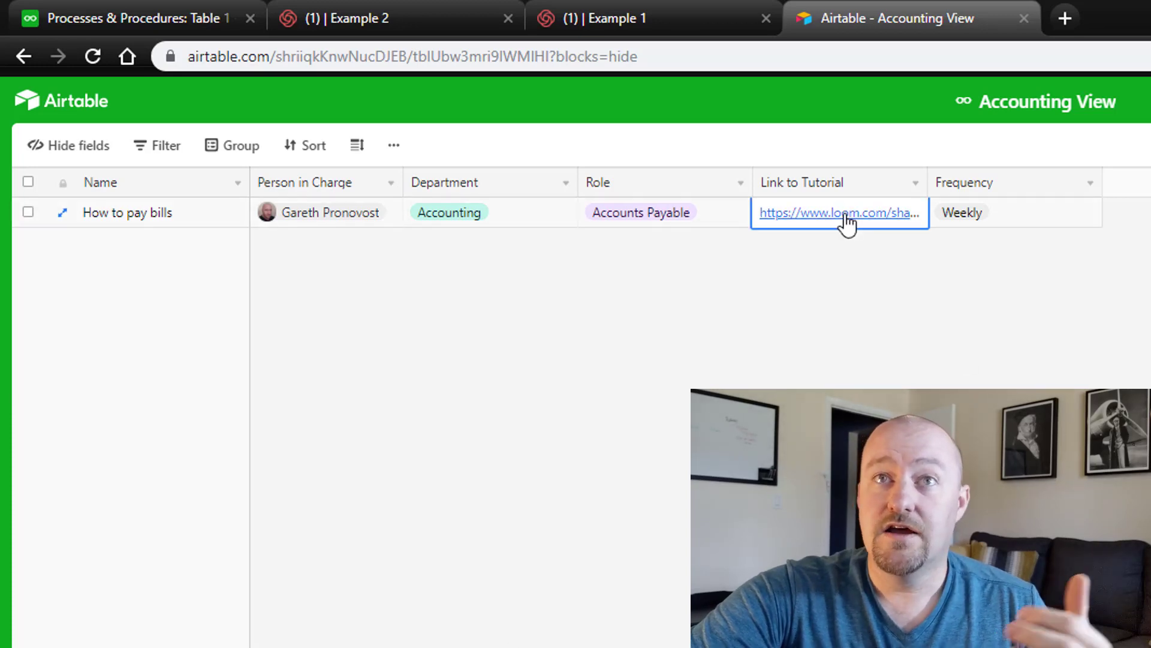
{"action": "left_click", "coordinate": [648, 219]}
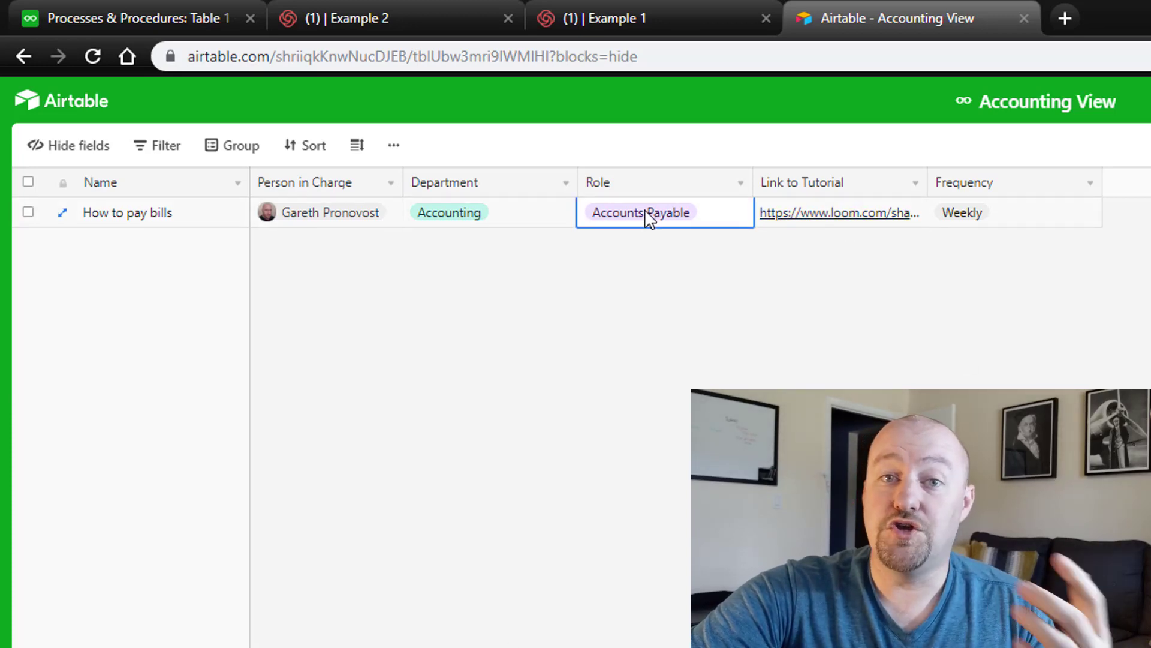
{"action": "left_click", "coordinate": [499, 218]}
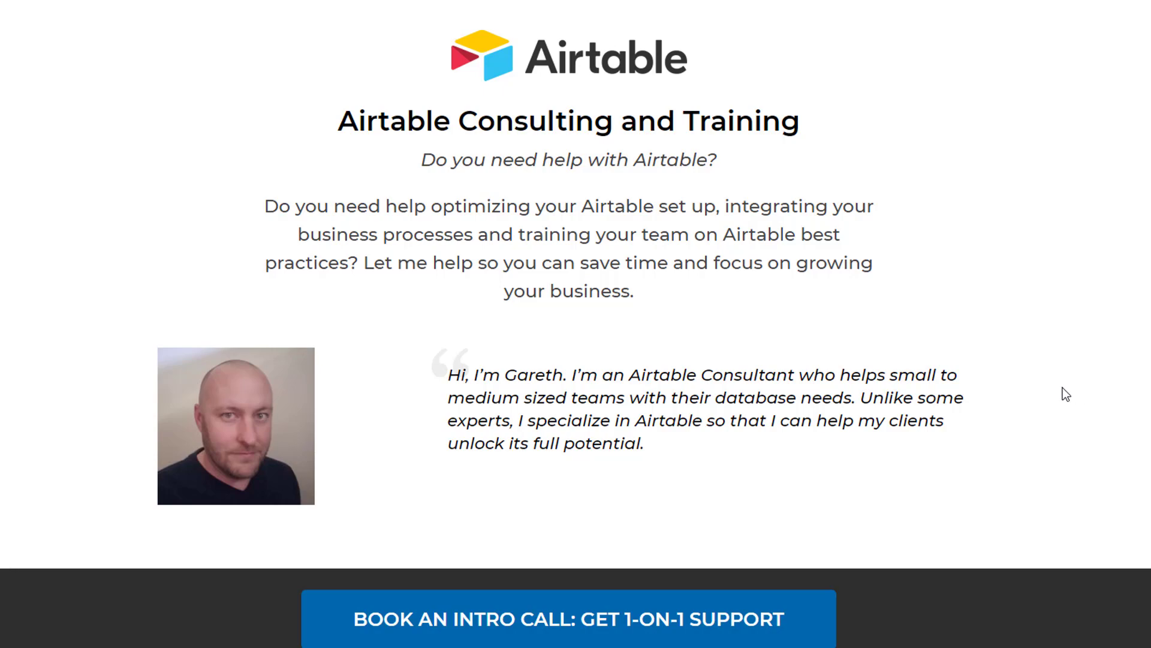
{"action": "scroll", "coordinate": [1063, 390], "scroll_direction": "down", "scroll_amount": 10}
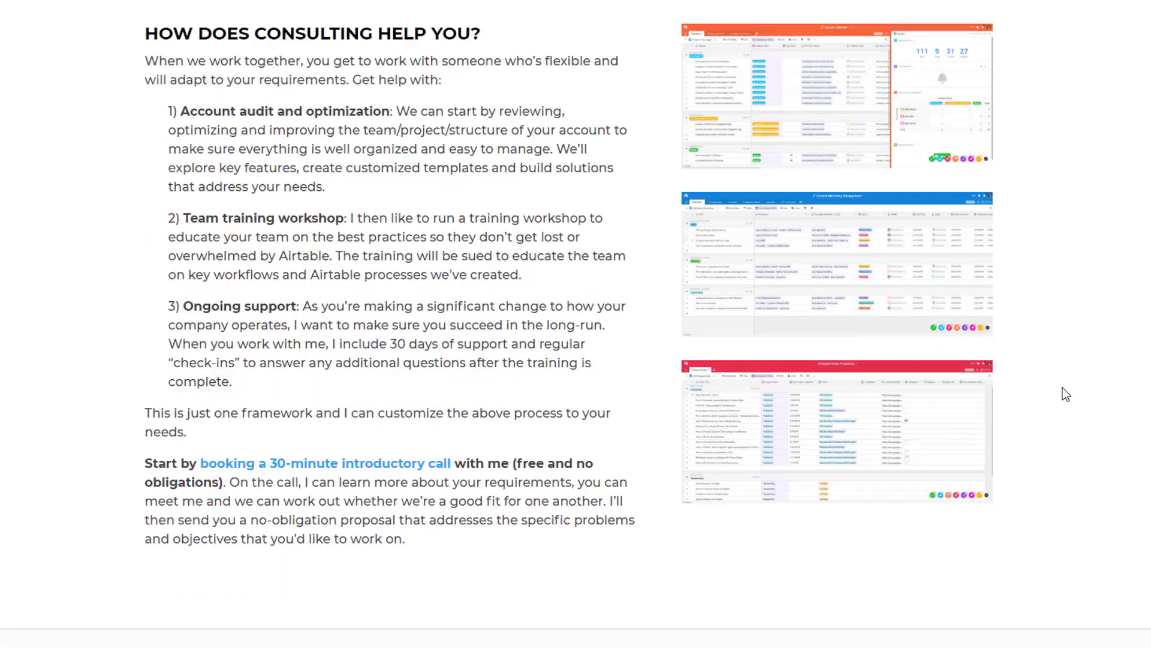
{"action": "scroll", "coordinate": [1063, 393], "scroll_direction": "down", "scroll_amount": 8}
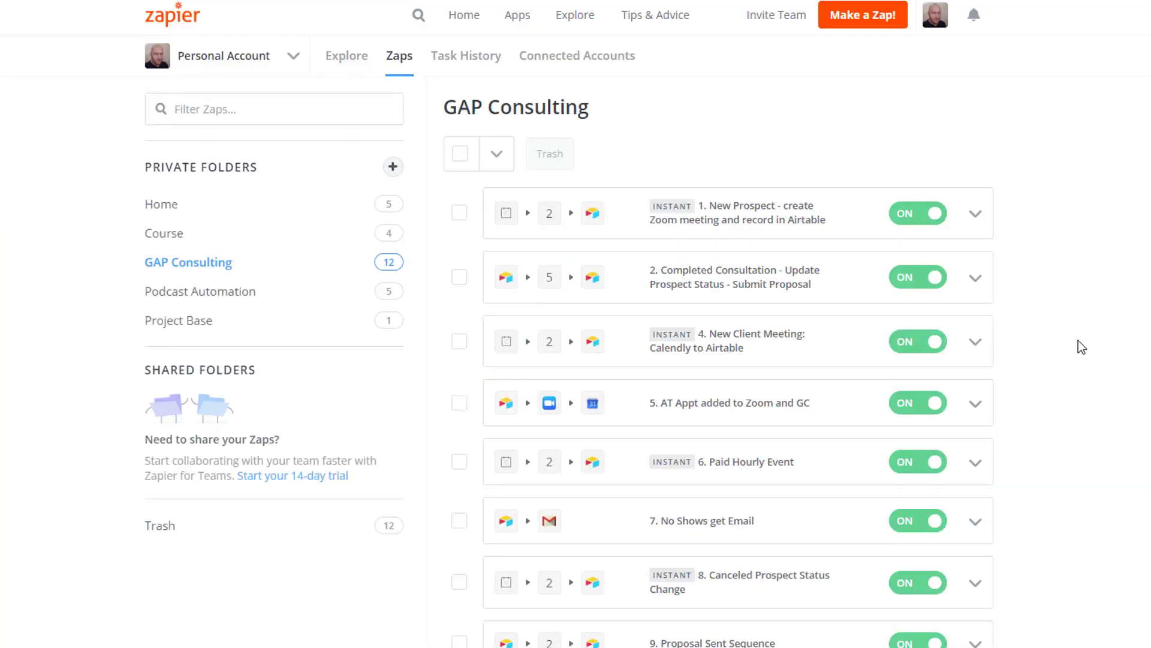
{"action": "scroll", "coordinate": [1078, 340], "scroll_direction": "down", "scroll_amount": 1}
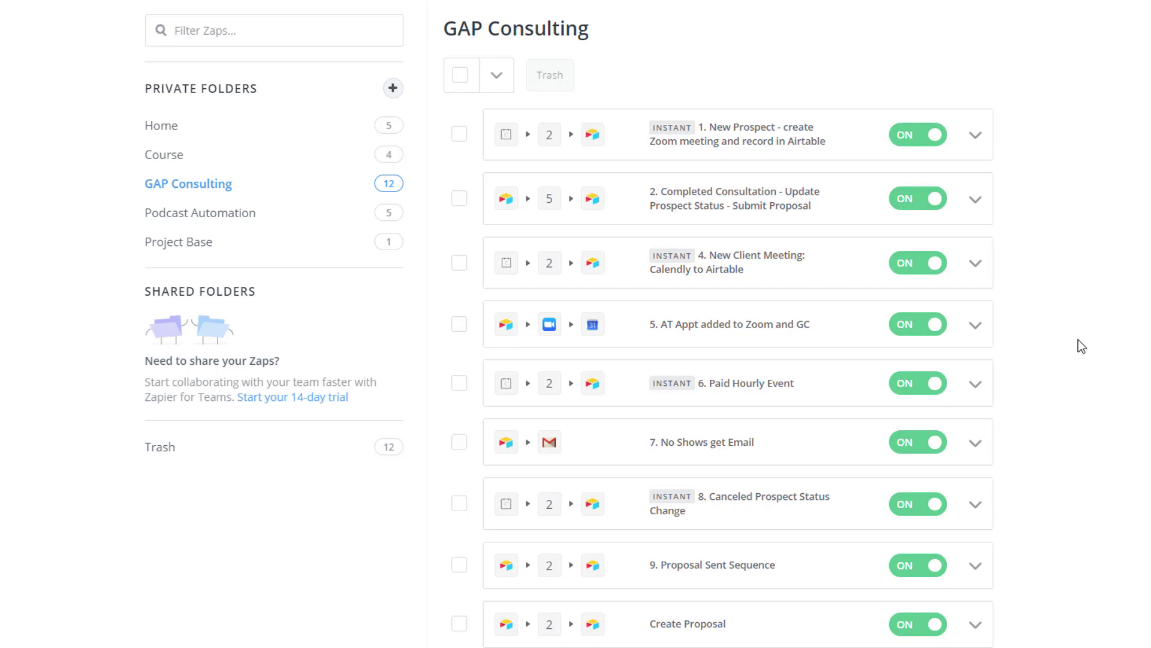
{"action": "scroll", "coordinate": [1078, 340], "scroll_direction": "up", "scroll_amount": 1}
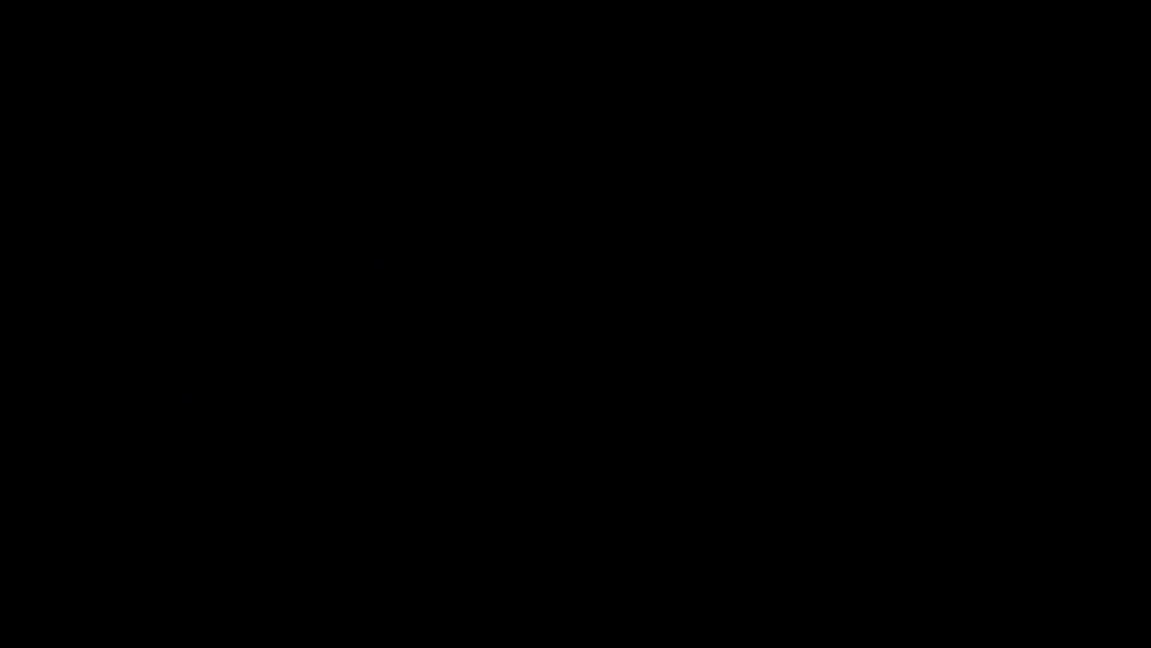